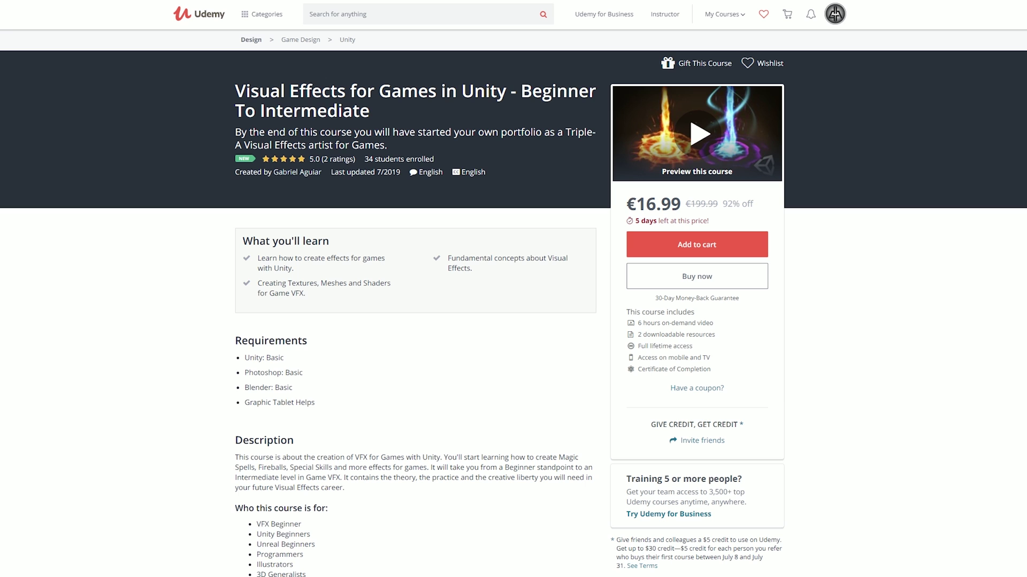
- Look through the Unity visual effects course page on Udemy, down to its course content list
scroll(513, 288, down, 10)
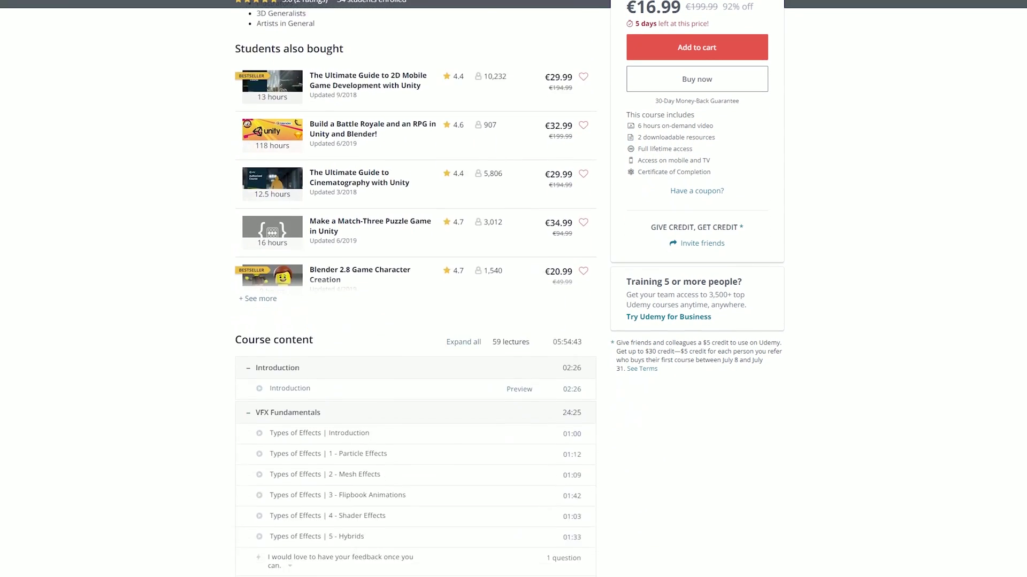
scroll(415, 289, down, 6)
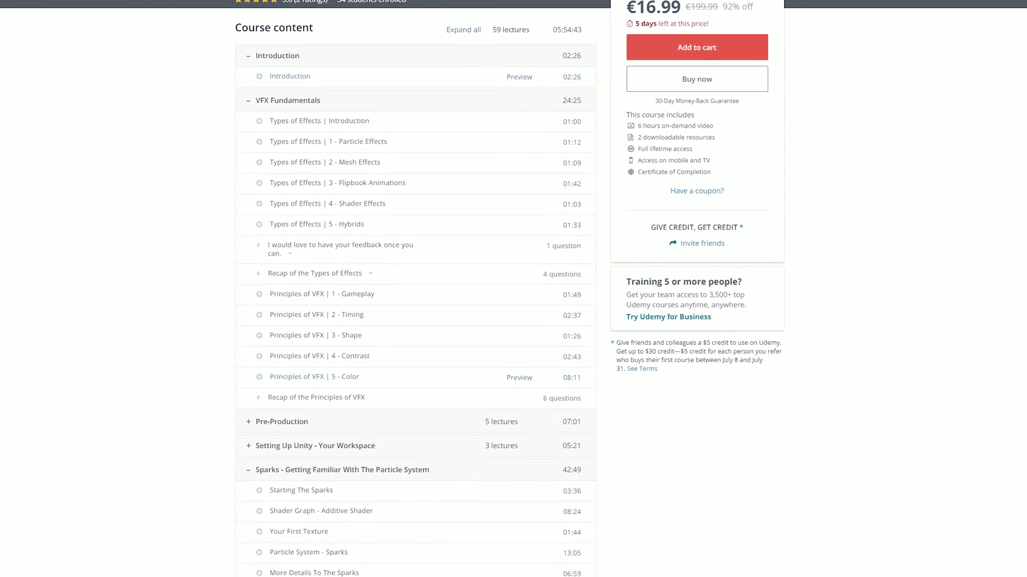
scroll(415, 289, down, 6)
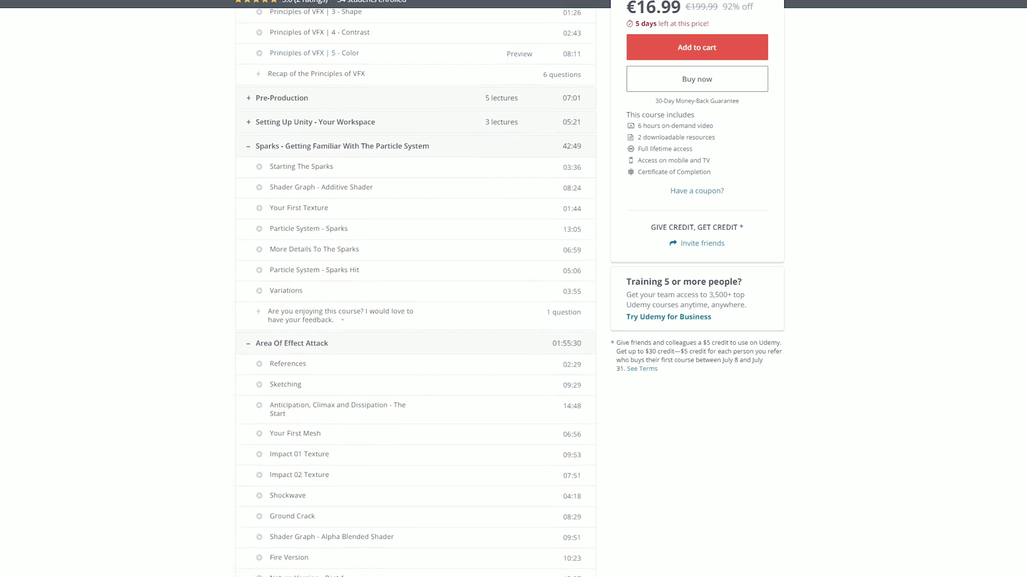
scroll(414, 289, down, 6)
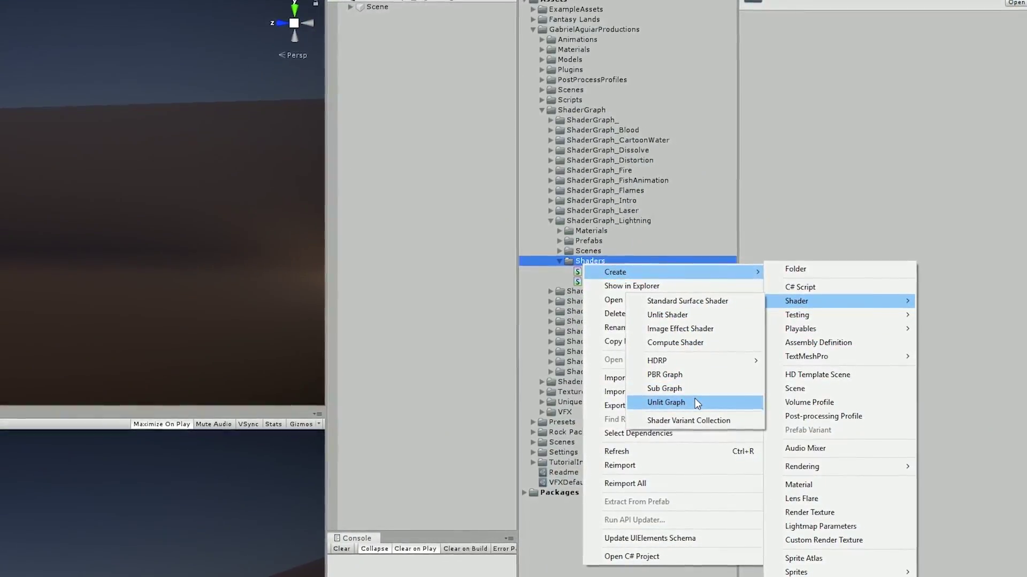
- Switch to Unity and create an Unlit Graph named Electricity_tut in the Shaders folder of ShaderGraph_Lightning
click(693, 401)
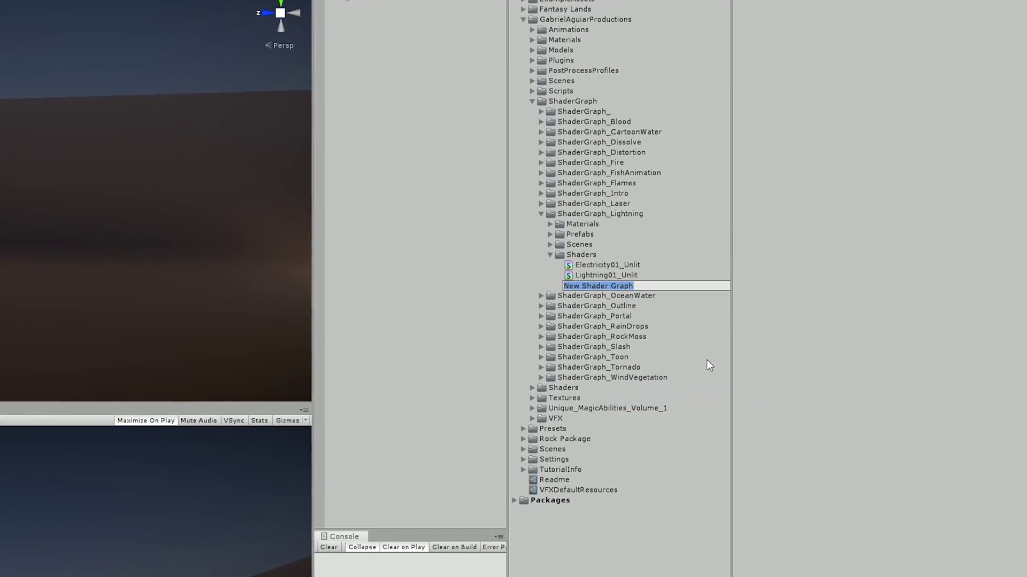
text(Elec)
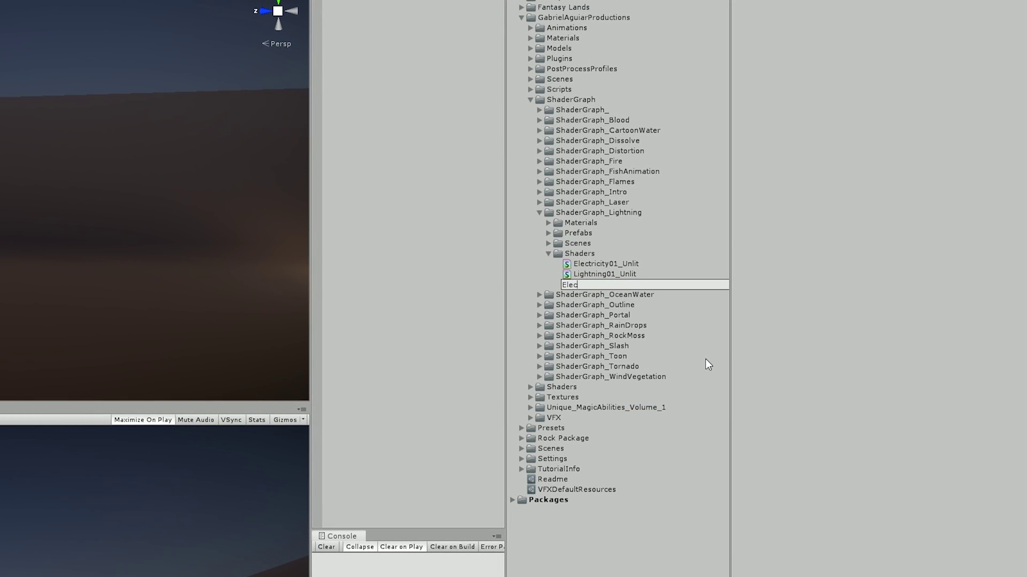
text(tricity_tut)
key(Return)
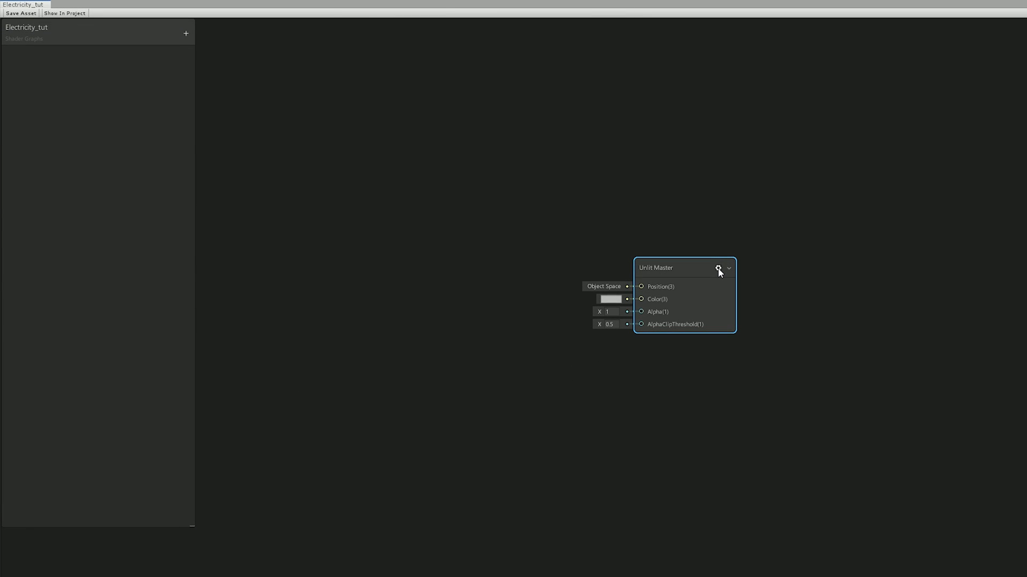
- Make the Unlit Master's surface Transparent and Two Sided, and set its AlphaClipThreshold to 0
click(717, 267)
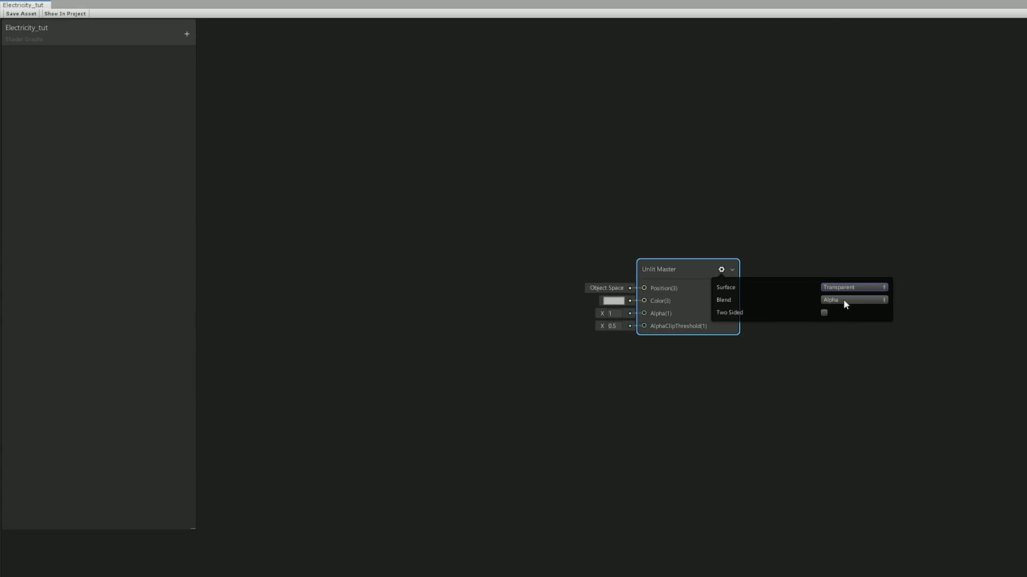
click(824, 313)
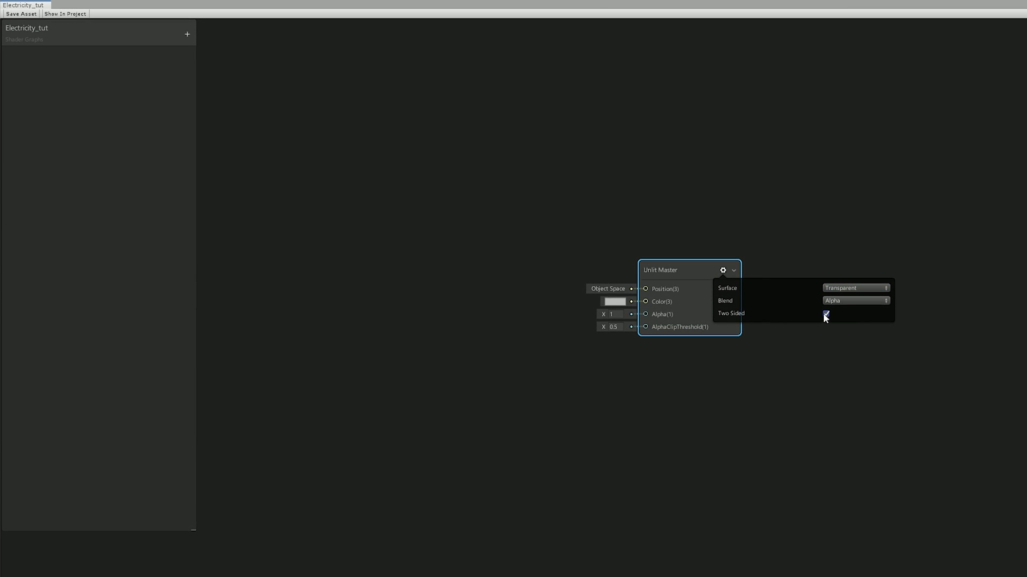
click(725, 271)
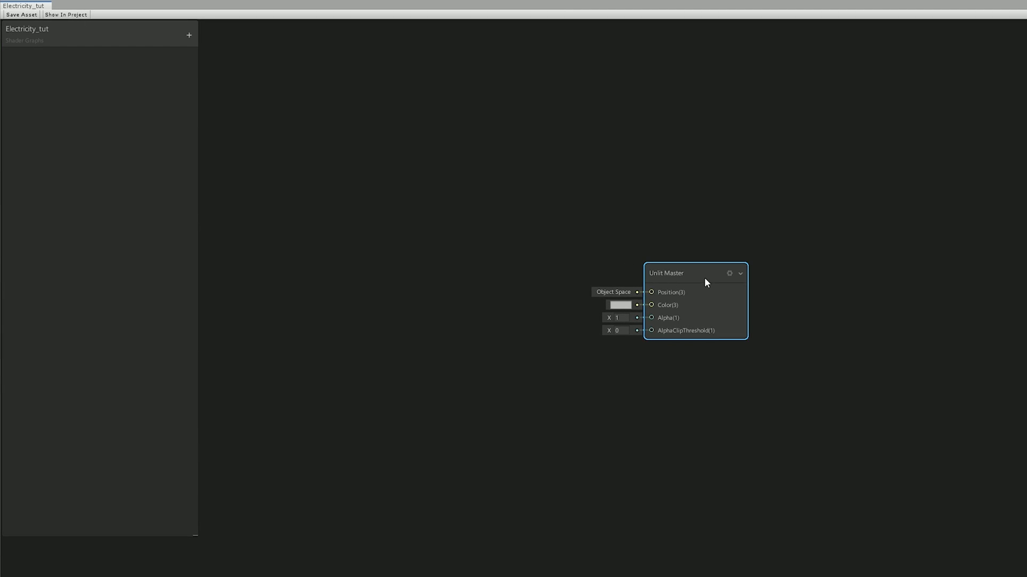
- Add a Color property to the shader graph and set its mode to HDR
click(190, 36)
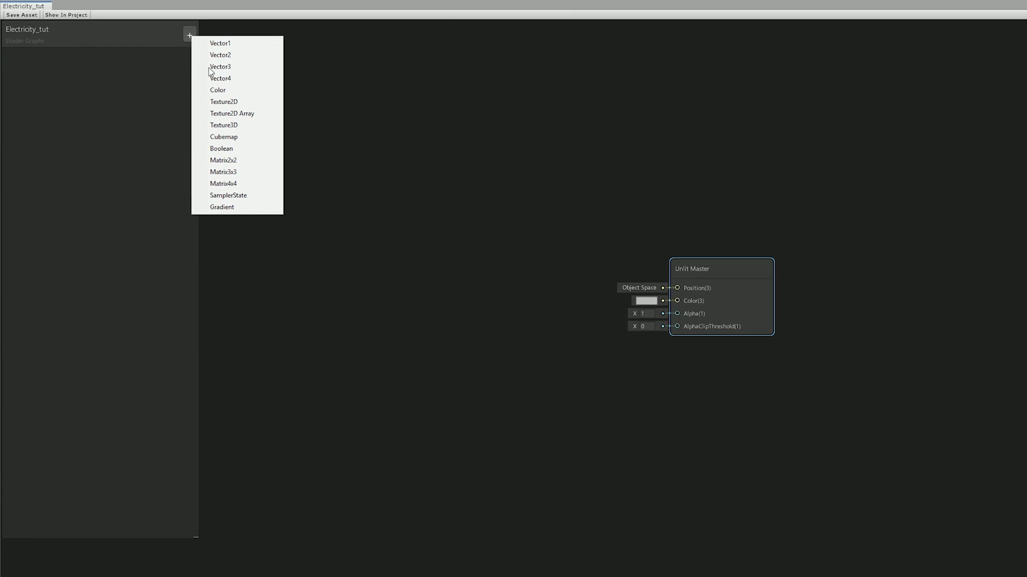
click(219, 89)
click(121, 108)
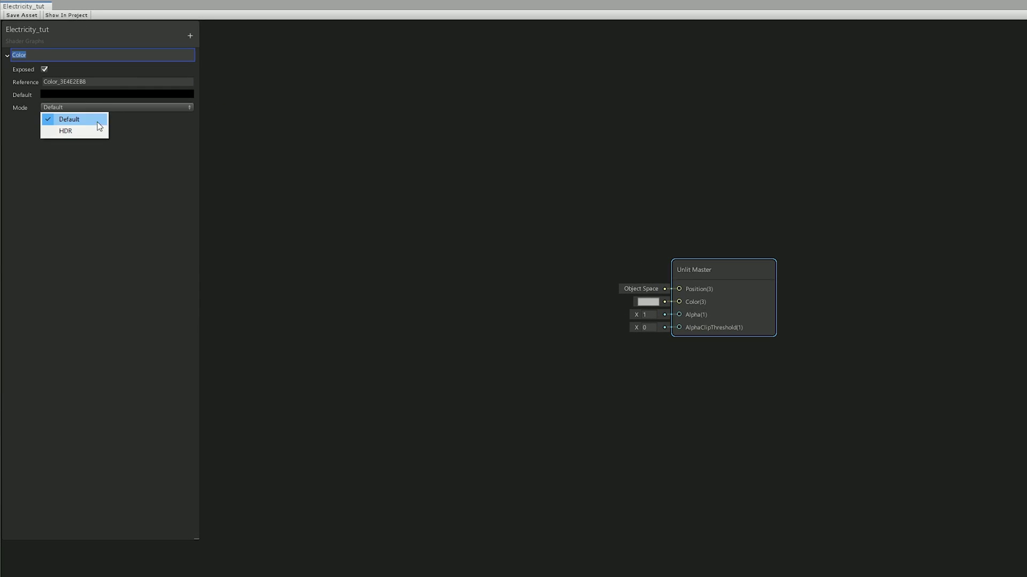
click(86, 130)
- Set the Color property's default to pure white with alpha 100 and intensity 1
click(87, 95)
drag(614, 130, 467, 113)
drag(456, 187, 424, 162)
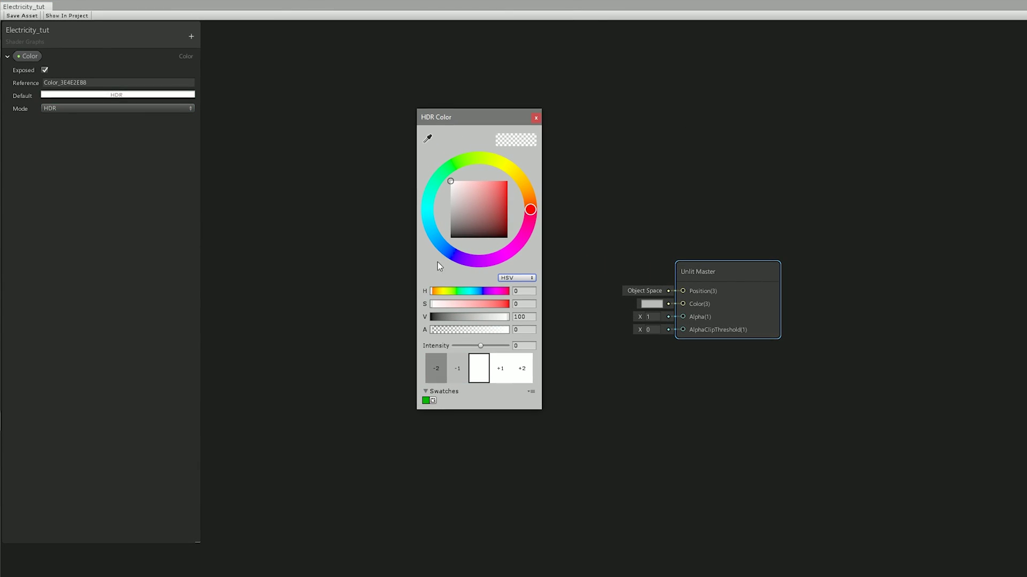
drag(503, 332, 529, 343)
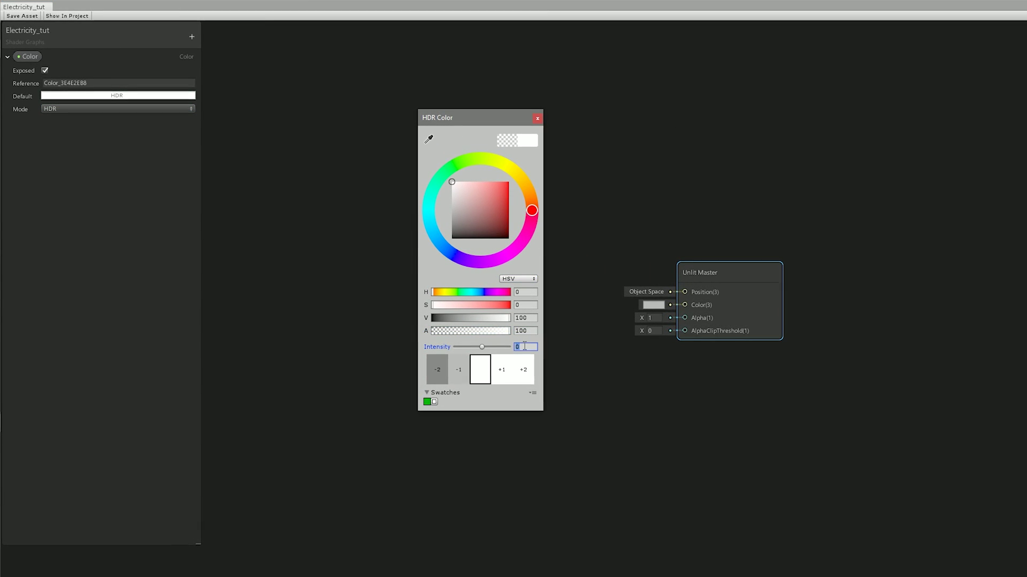
text(1)
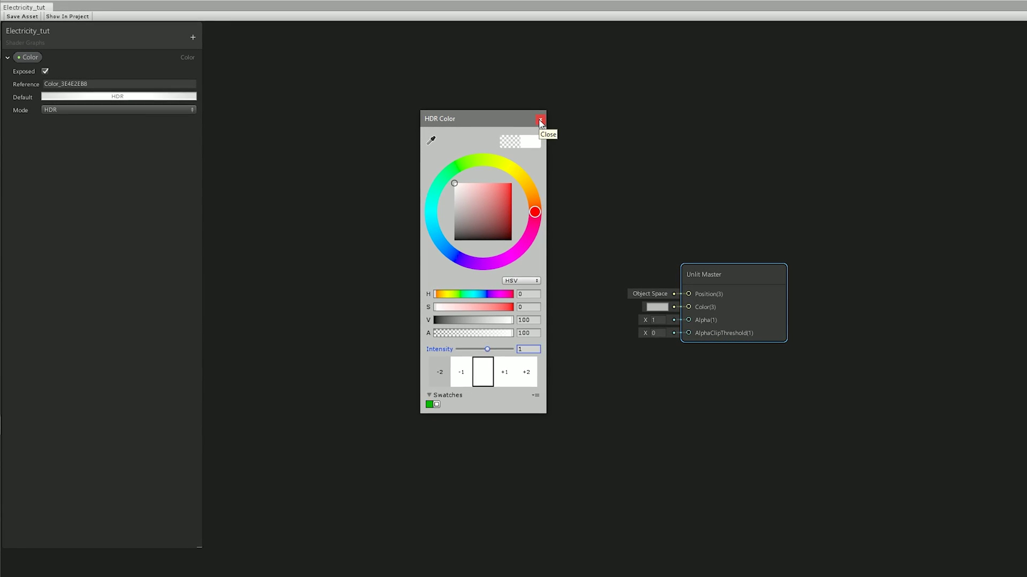
click(540, 120)
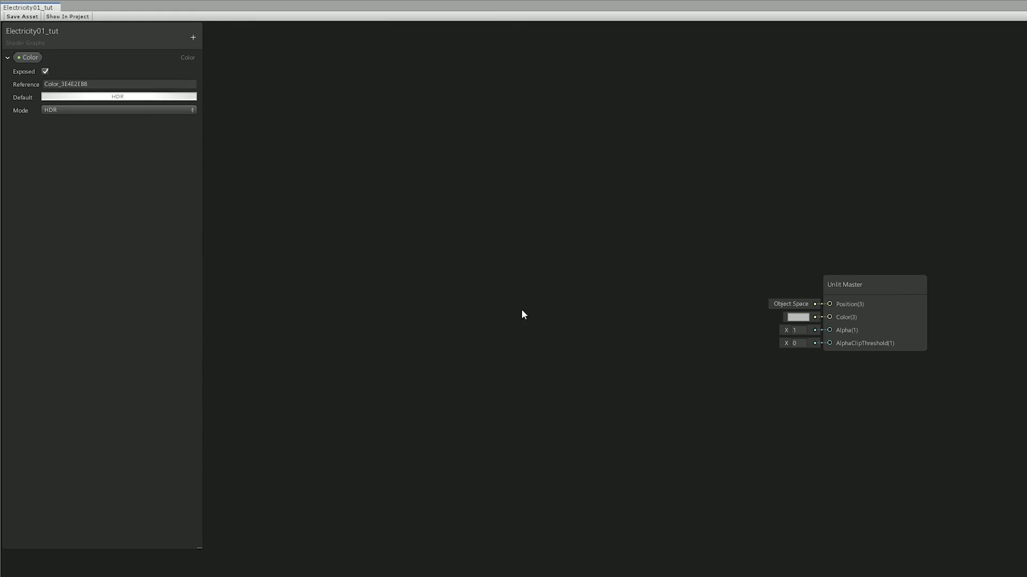
- Add a Simple Noise node and position it before the Unlit Master node
key(space)
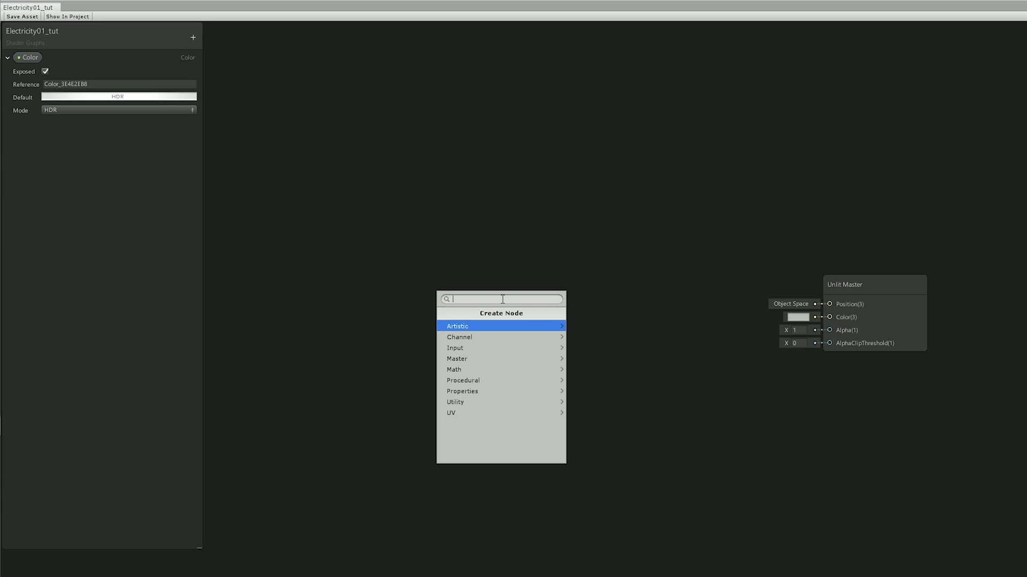
text(simple)
key(Return)
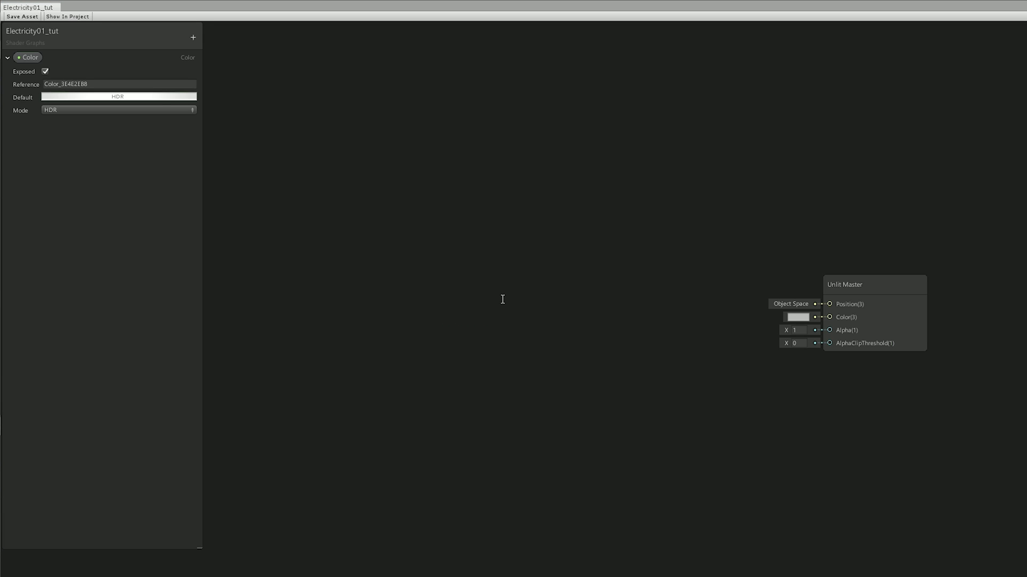
drag(526, 320, 553, 233)
middle_drag(553, 233, 686, 170)
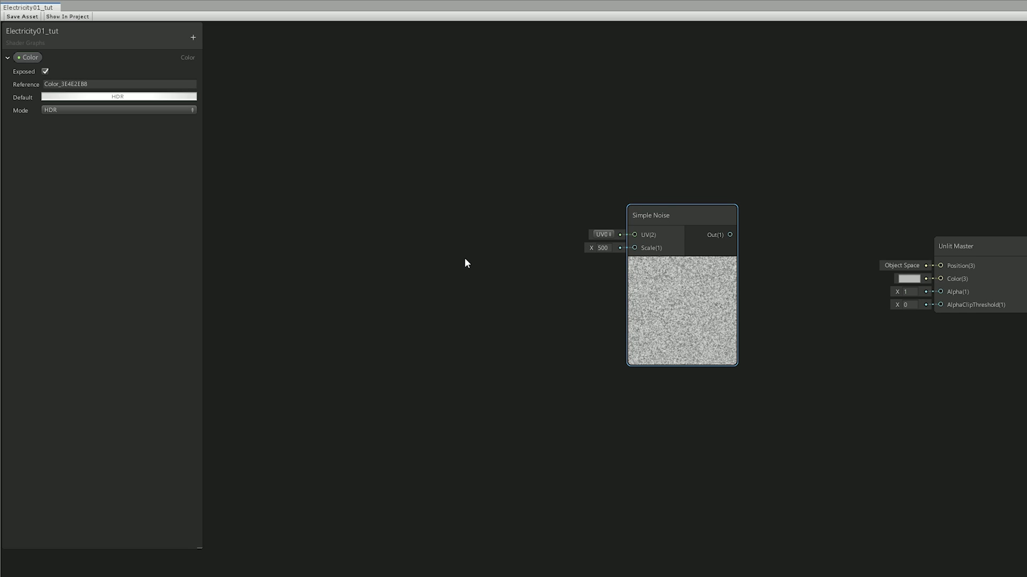
- Add a Time node well ahead of the Simple Noise node
middle_drag(457, 231, 561, 243)
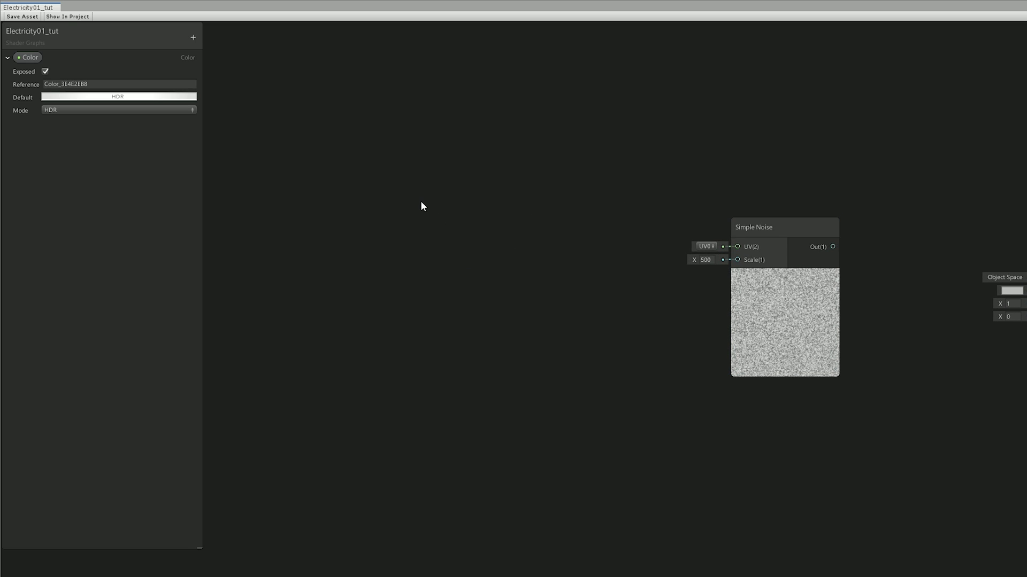
key(space)
text(time)
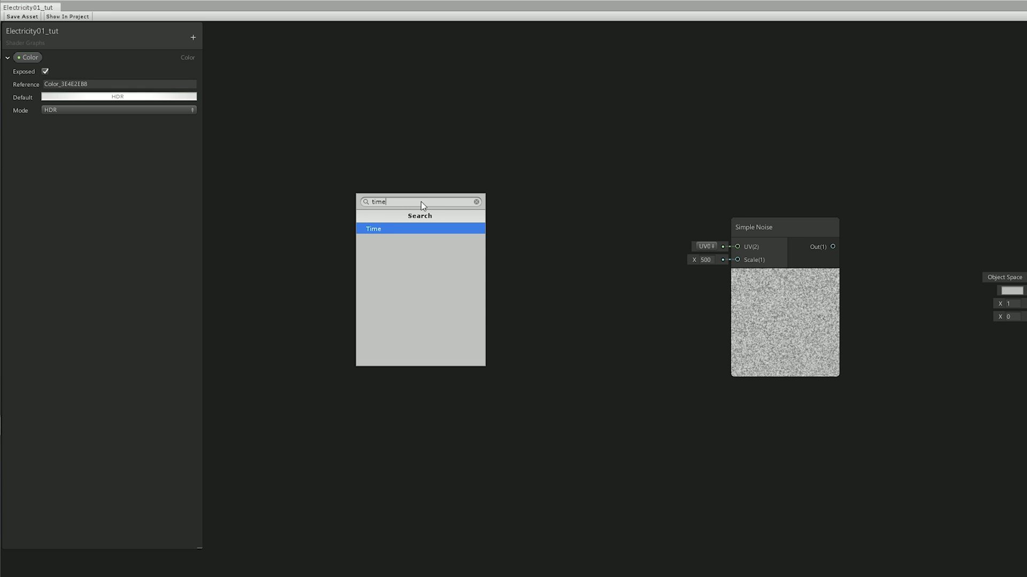
key(Return)
drag(419, 226, 343, 219)
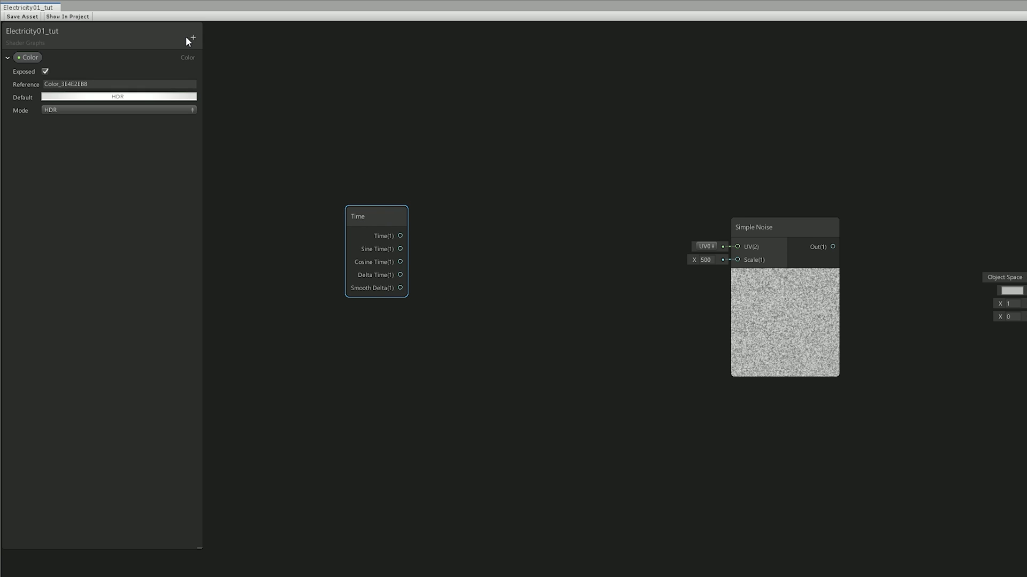
- Add a Vector2 property named ElectricitySpeed with a default of X 0 and Y 0.5
click(193, 37)
click(196, 56)
text(Electrici)
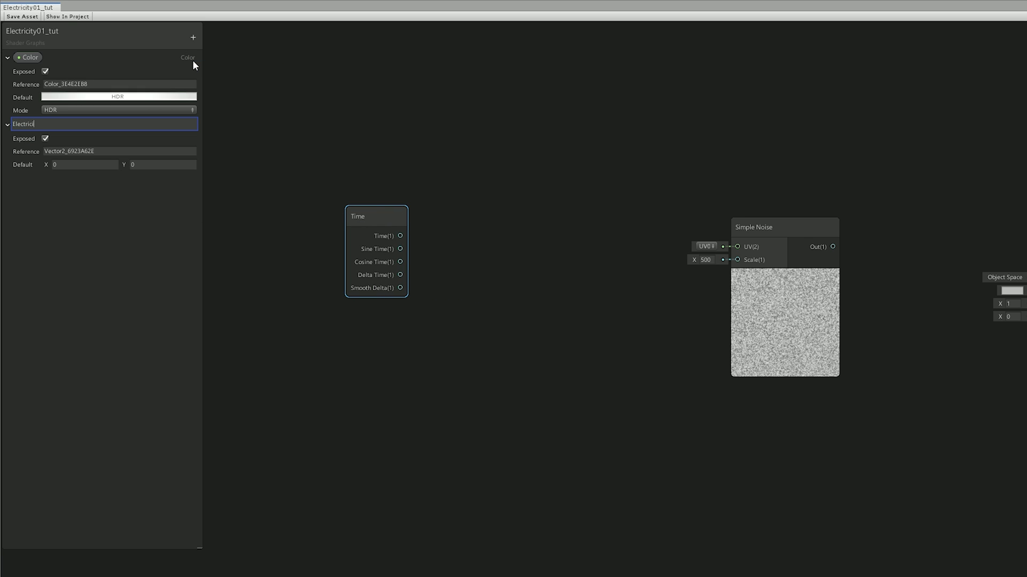
text(tySpeed)
key(Return)
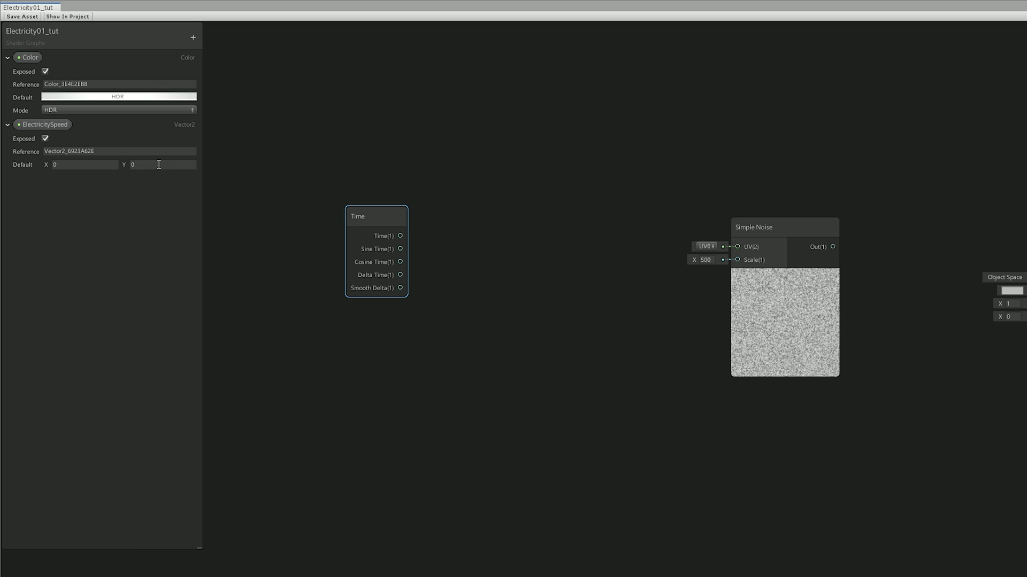
- Place ElectricitySpeed in the graph, multiply it with the Time output in a new Multiply node, and collapse the node's preview
drag(44, 124, 366, 329)
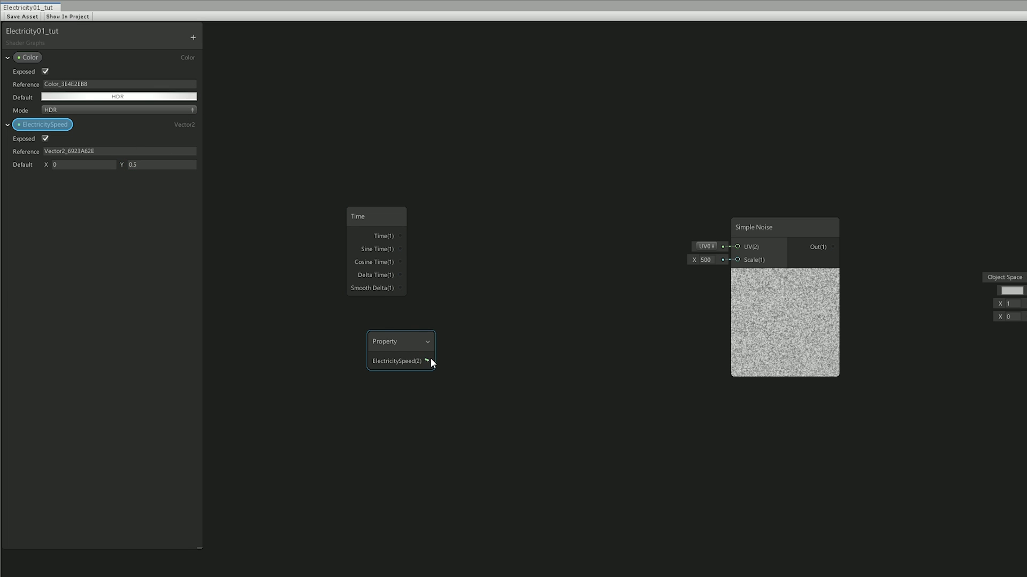
drag(430, 359, 464, 305)
click(438, 344)
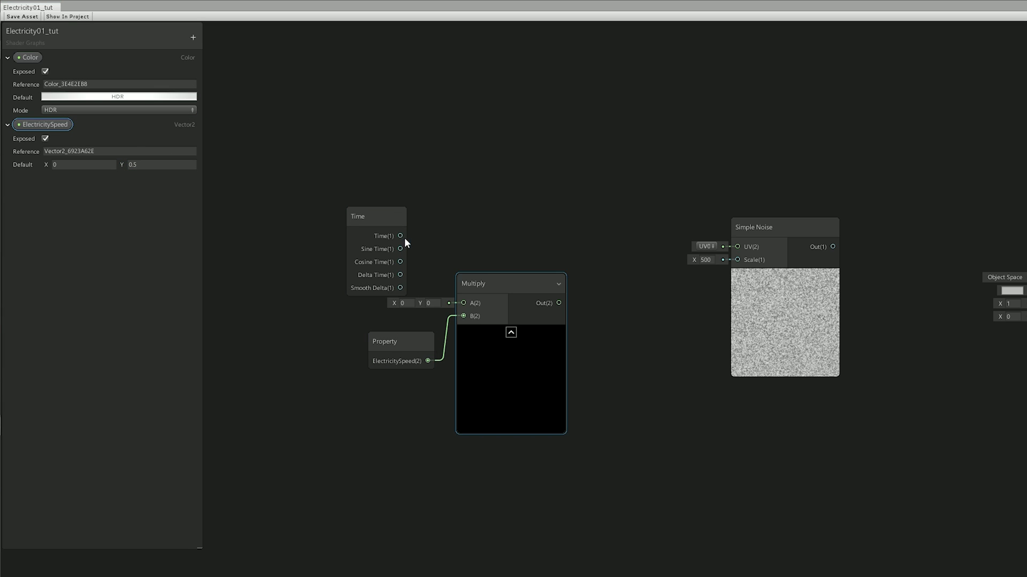
drag(400, 236, 464, 303)
click(399, 220)
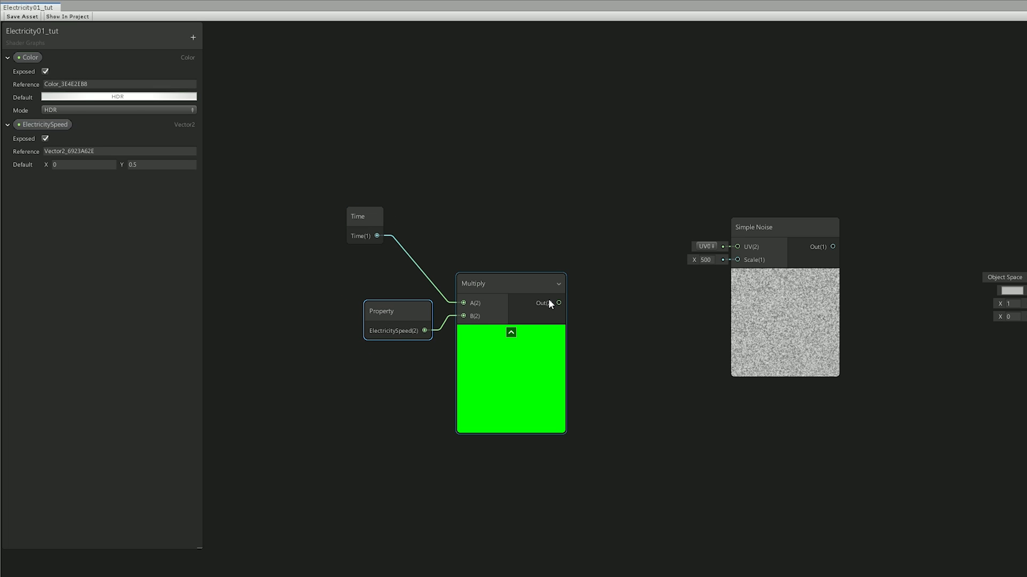
click(510, 333)
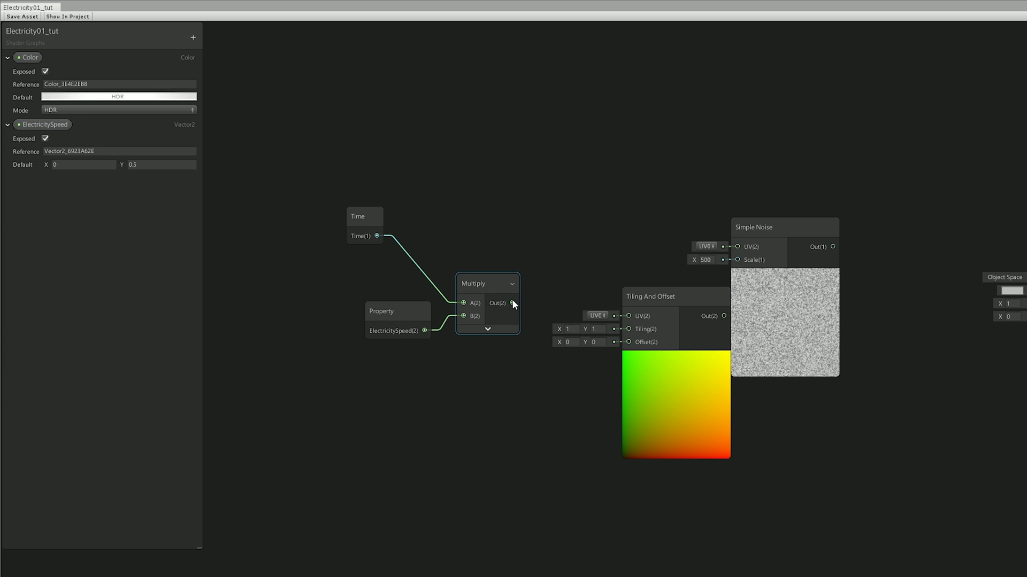
- Connect Multiply to the Offset of a Tiling And Offset node that feeds the UV of Simple Noise, with a noise scale of 20
drag(512, 303, 629, 343)
drag(724, 316, 738, 246)
drag(672, 303, 630, 277)
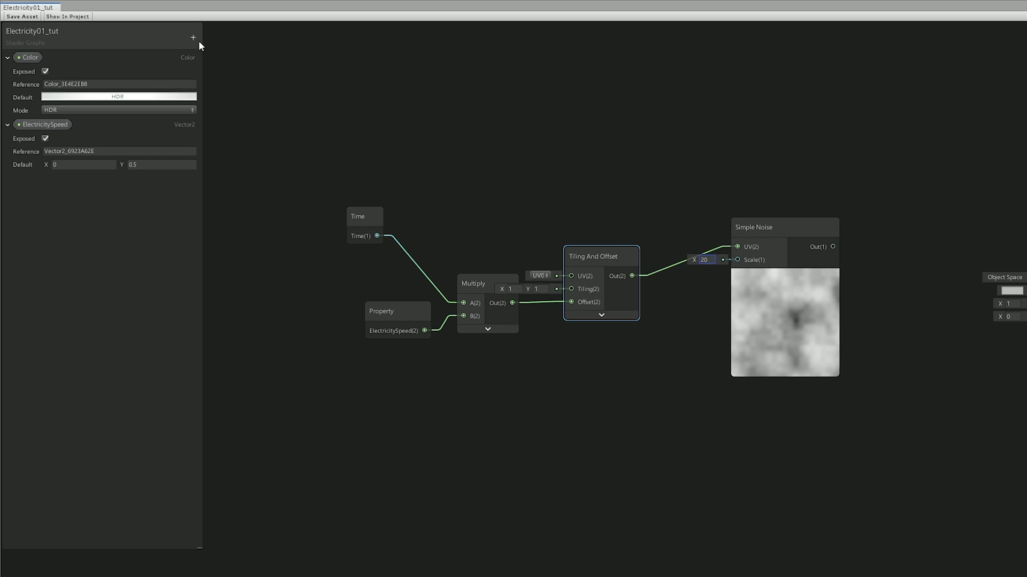
- Add a Vector1 property named ElectricityScale with a default value of 20
click(194, 38)
click(202, 41)
text(ElectricityScale)
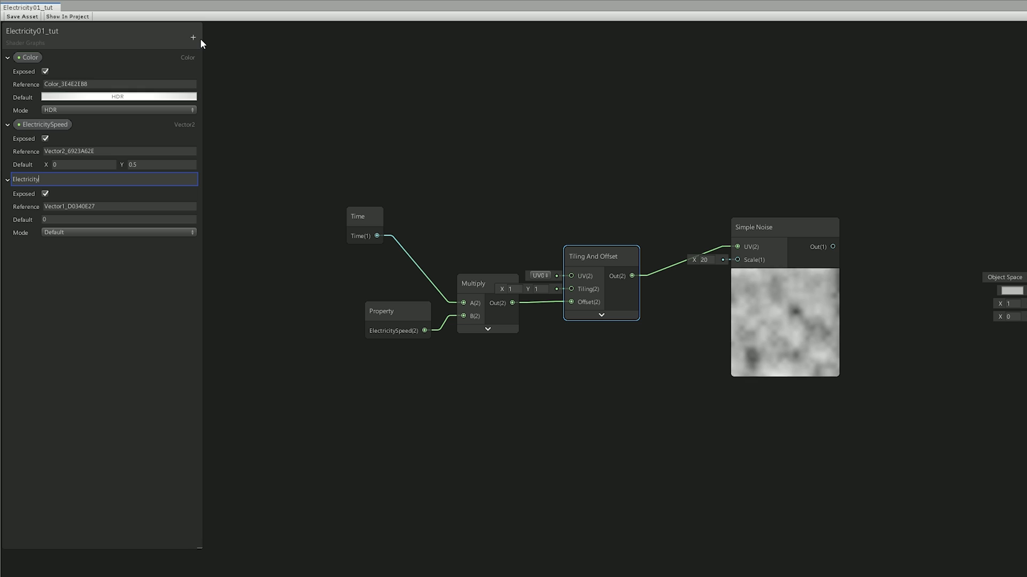
click(117, 219)
text(20)
click(137, 196)
- Place ElectricityScale in the graph and connect it to the Scale input of Simple Noise
drag(43, 180, 643, 159)
drag(699, 187, 737, 259)
drag(368, 219, 339, 182)
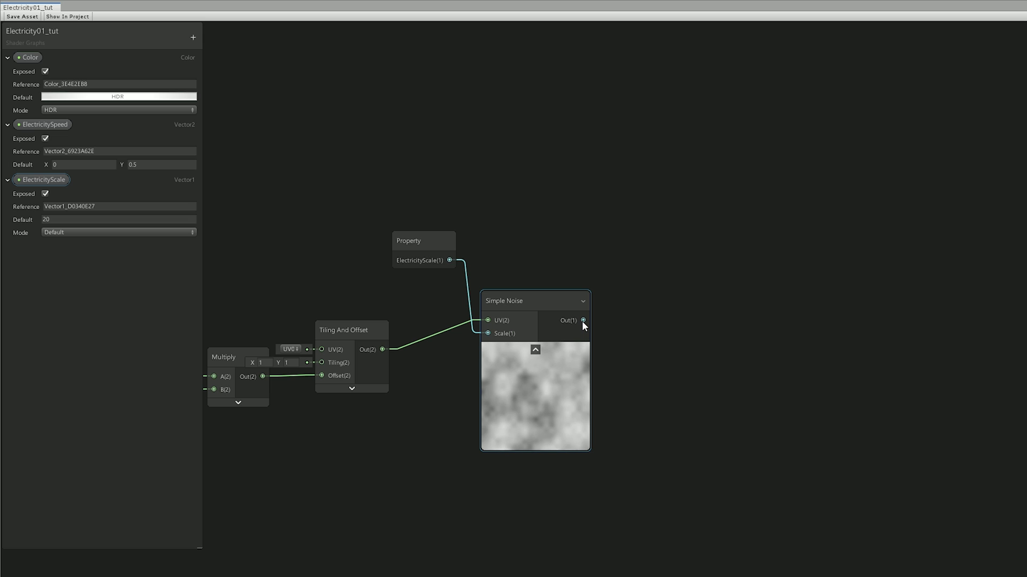
- Add a Remap node fed by the Simple Noise output through its In port
drag(583, 320, 662, 312)
key(Down)
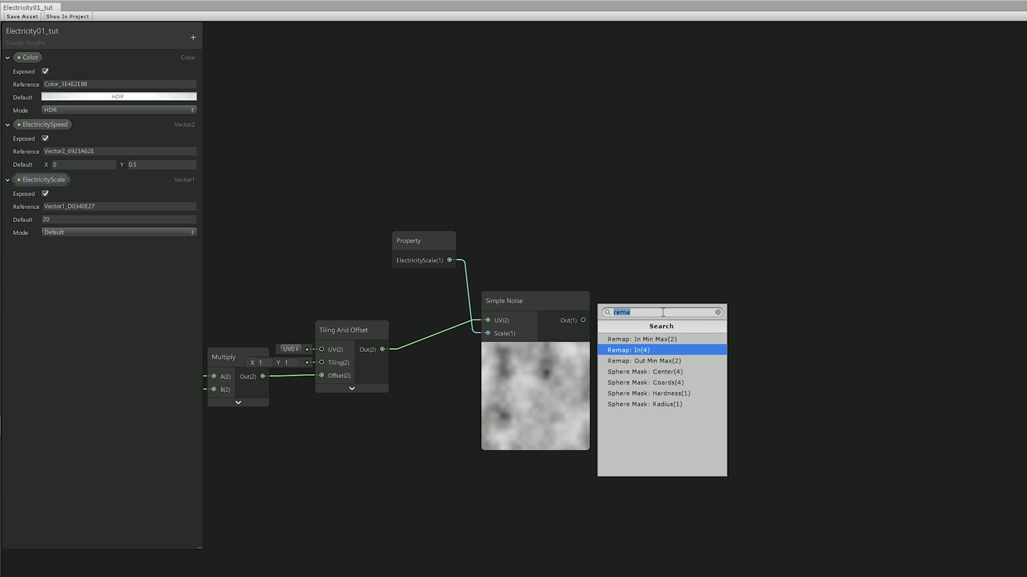
key(Return)
drag(717, 296, 722, 294)
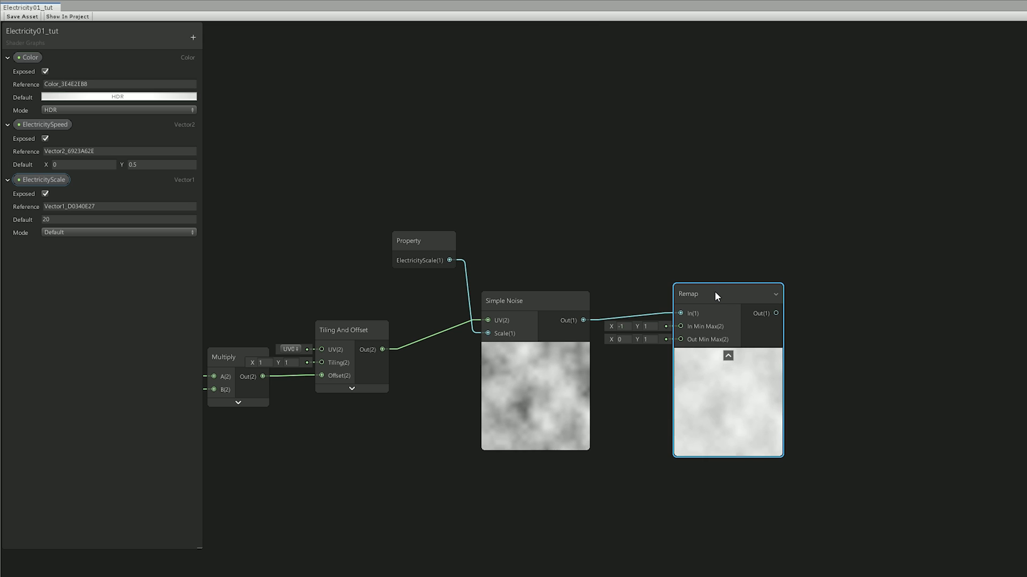
- Set the Remap node's In Min Max to 0 and 1 and its Out Min Max to -10 and 10
click(629, 328)
text(0)
key(Tab)
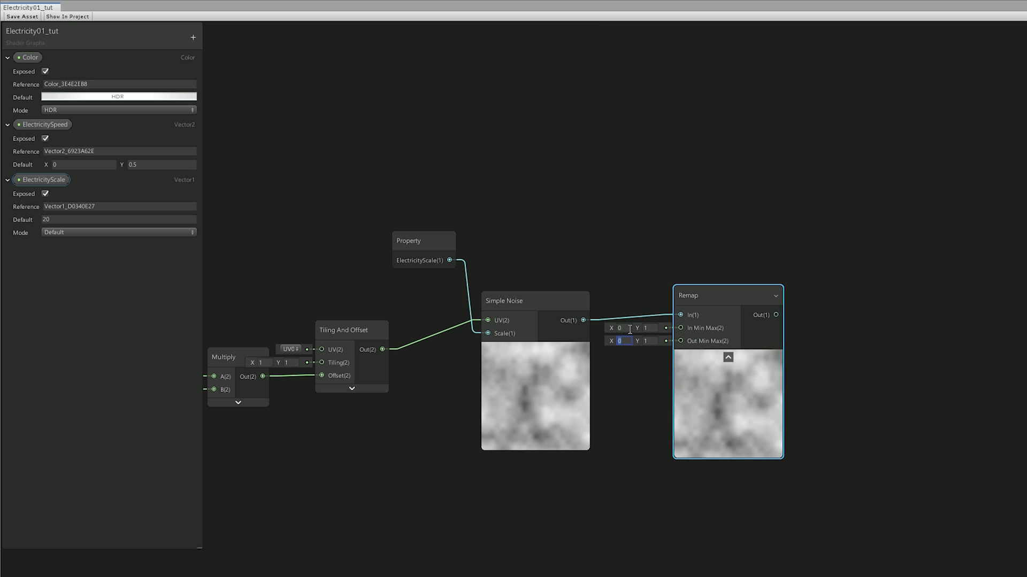
text(-10)
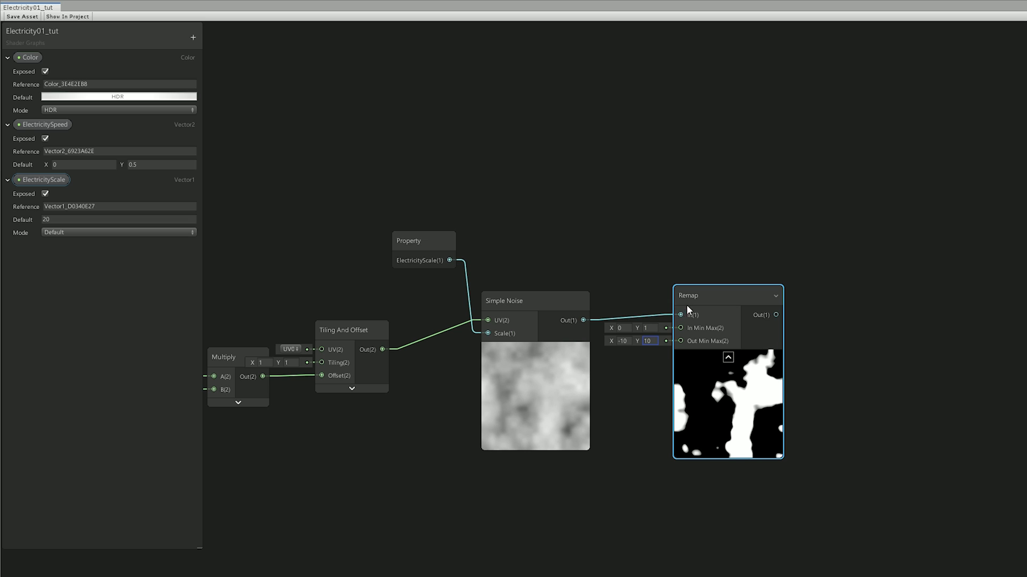
- Align the Remap node beside Simple Noise and add a Rectangle shape node after it
drag(691, 305, 670, 308)
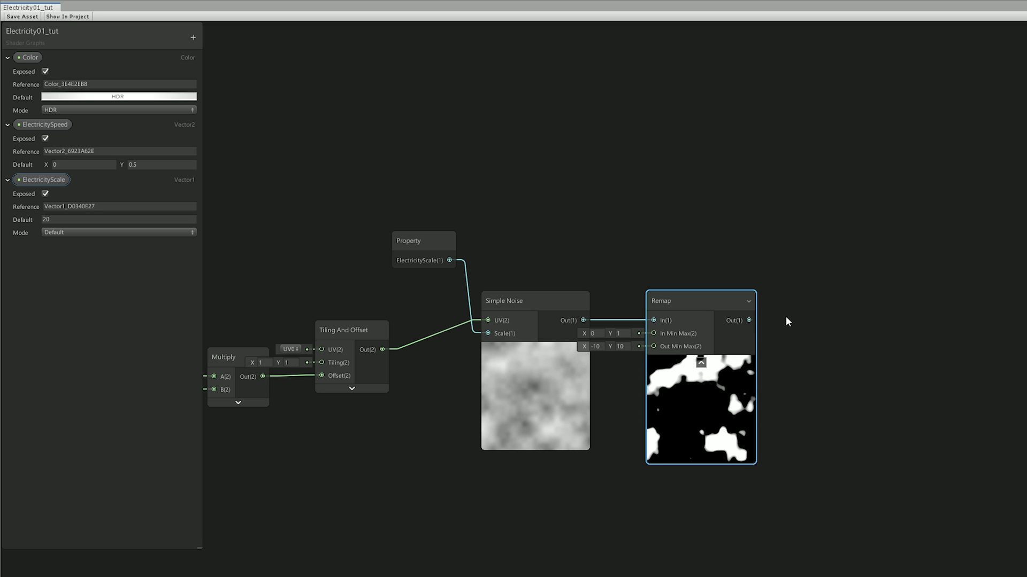
middle_drag(787, 302, 691, 298)
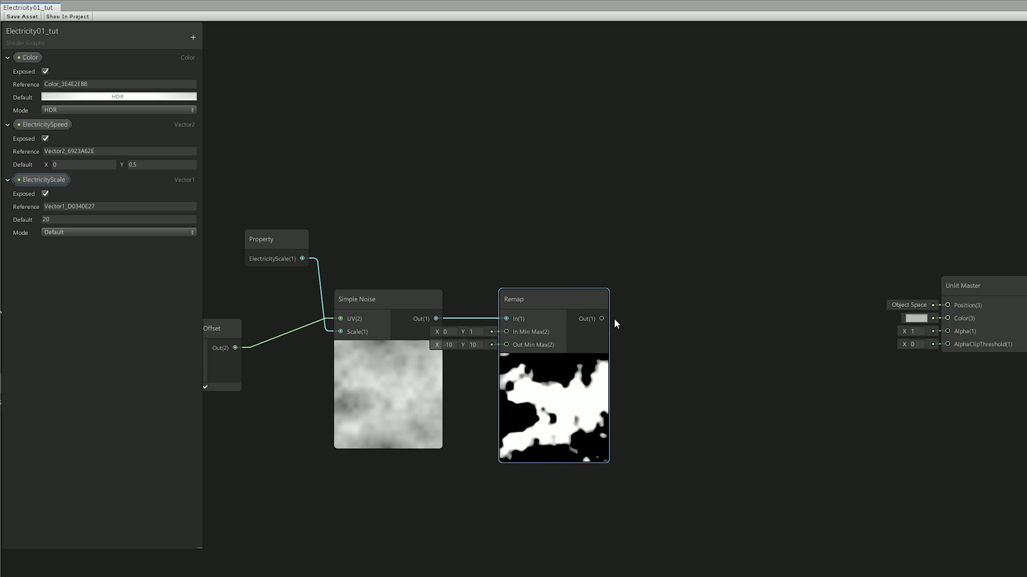
click(687, 309)
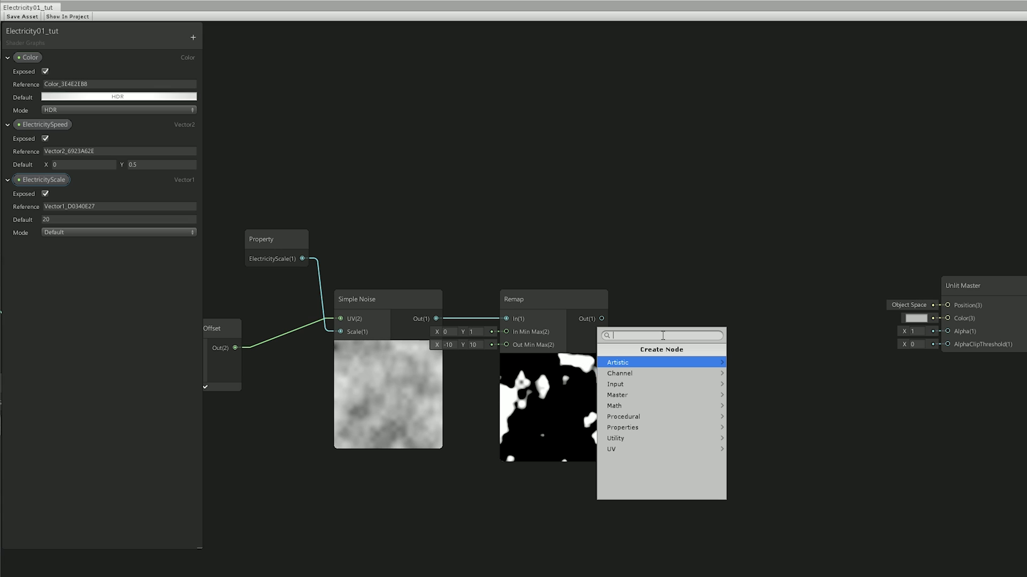
click(651, 417)
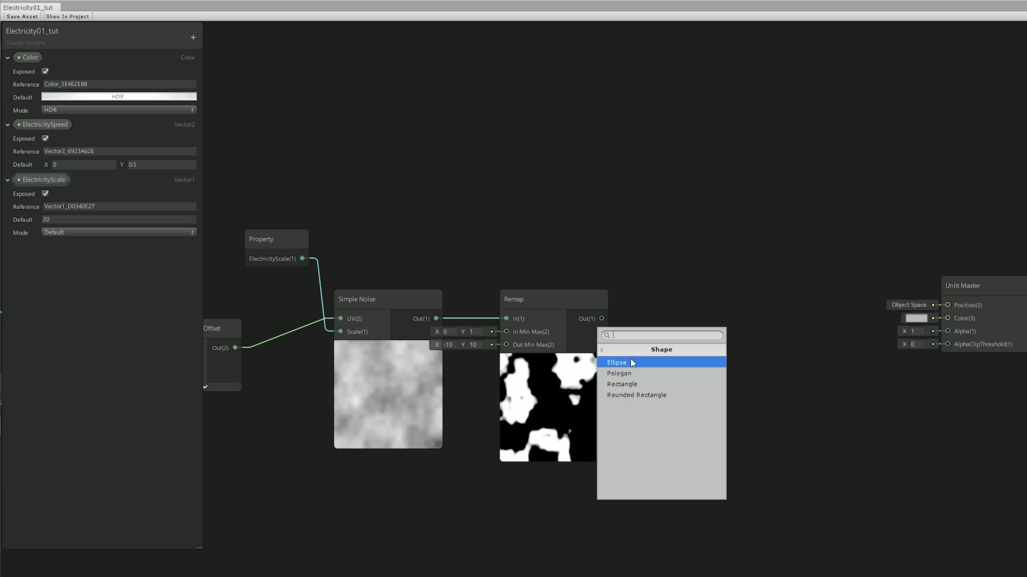
click(627, 385)
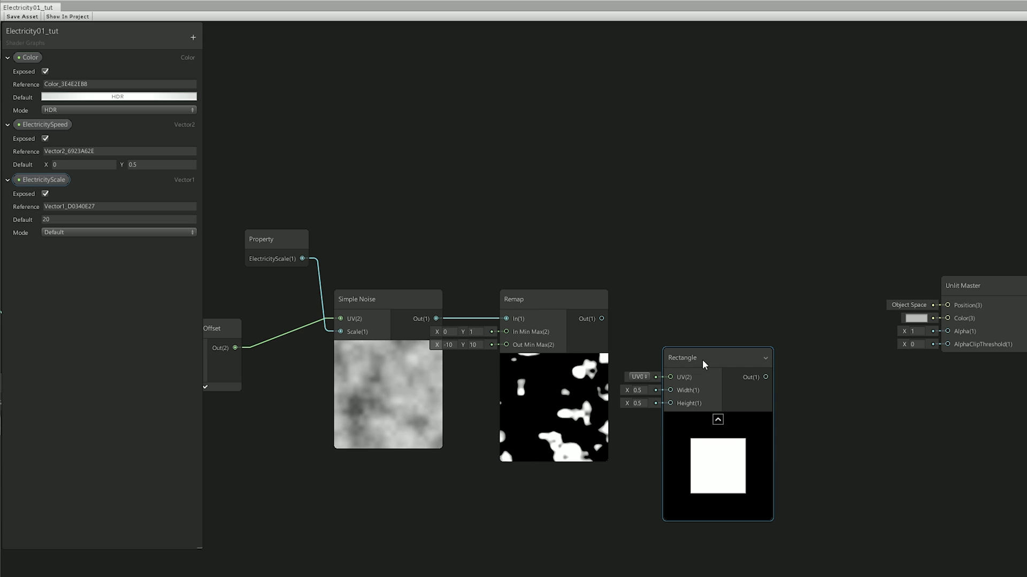
drag(704, 360, 707, 310)
- Set the Rectangle node's Width and Height to 1 and connect the Remap output to its UV input
click(645, 341)
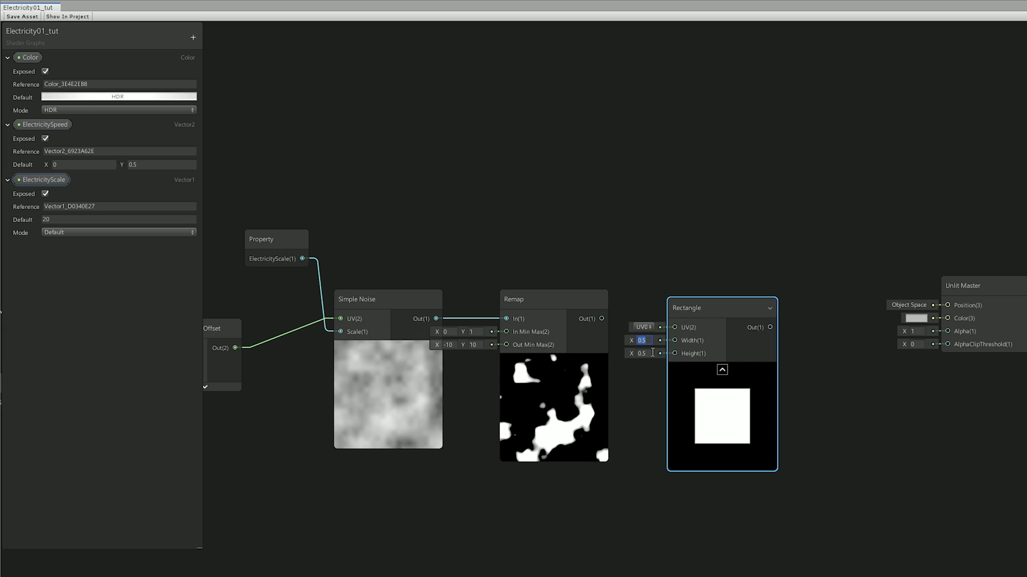
text(1)
key(Tab)
text(1)
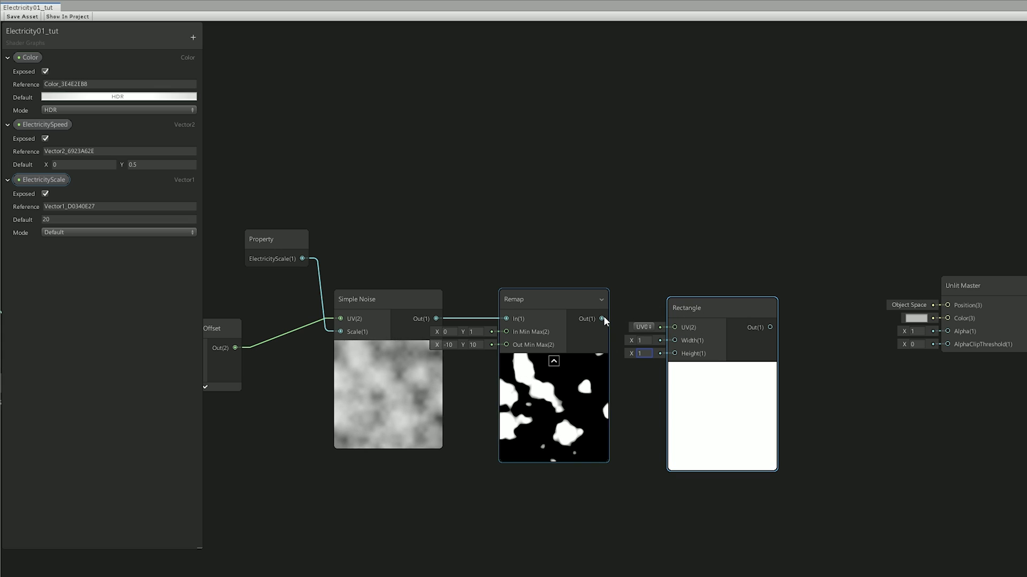
drag(602, 319, 713, 303)
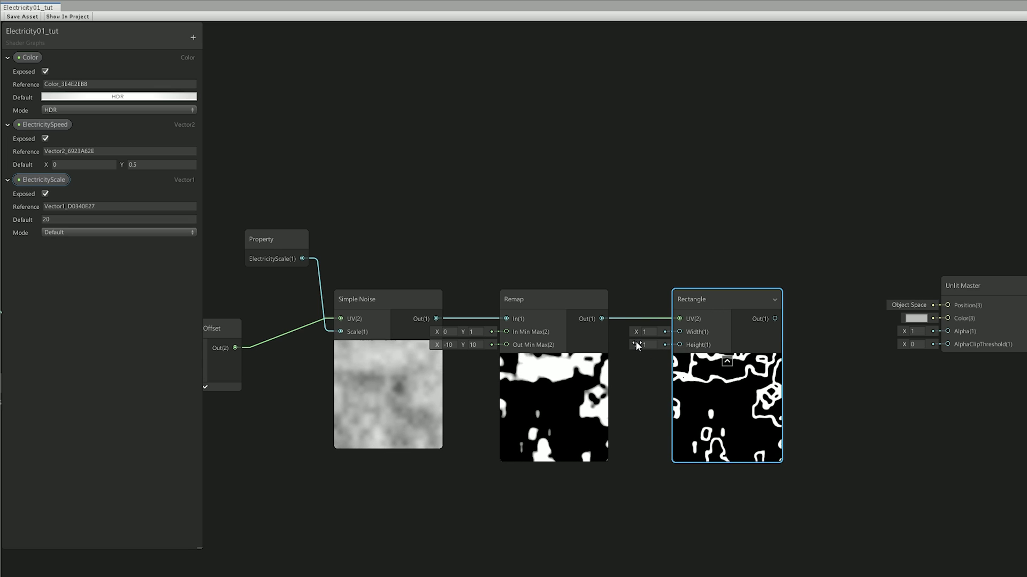
- Try different Height values on the Rectangle node, such as -0.61 and 0.13, ending at 1.5
drag(635, 341, 617, 343)
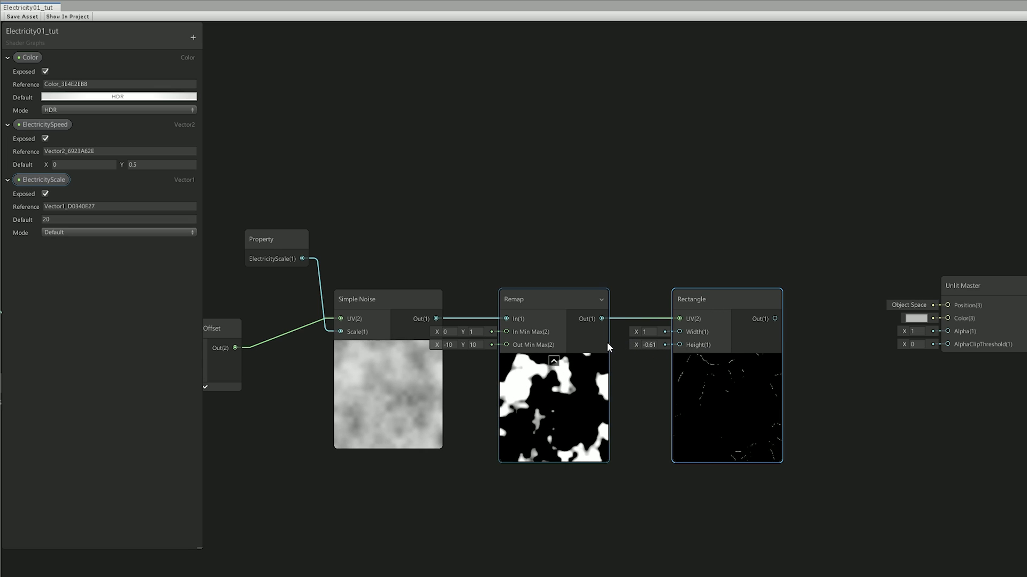
mouse_move(636, 344)
mouse_down()
mouse_move(627, 348)
mouse_move(650, 344)
mouse_up()
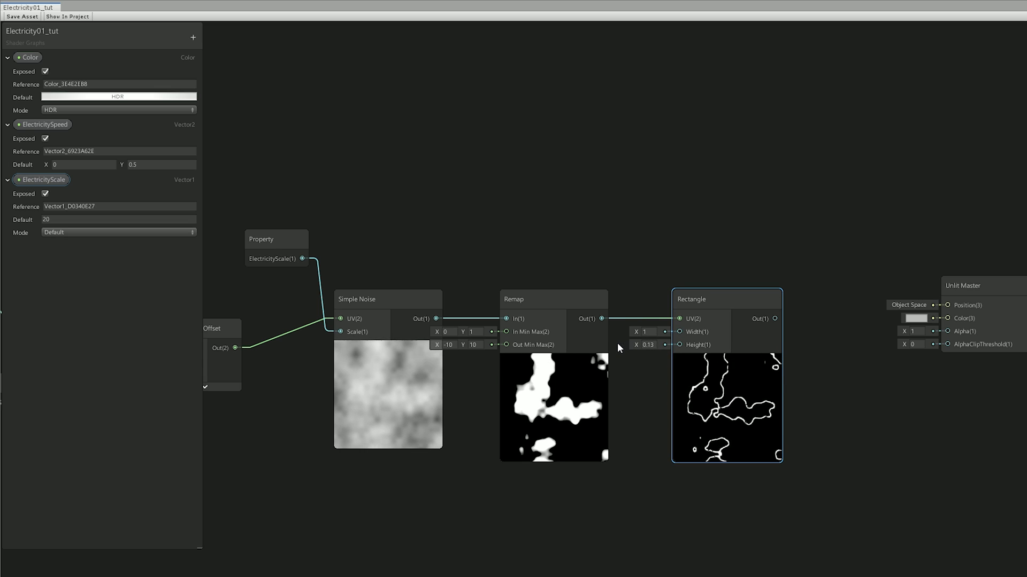
drag(635, 346, 641, 348)
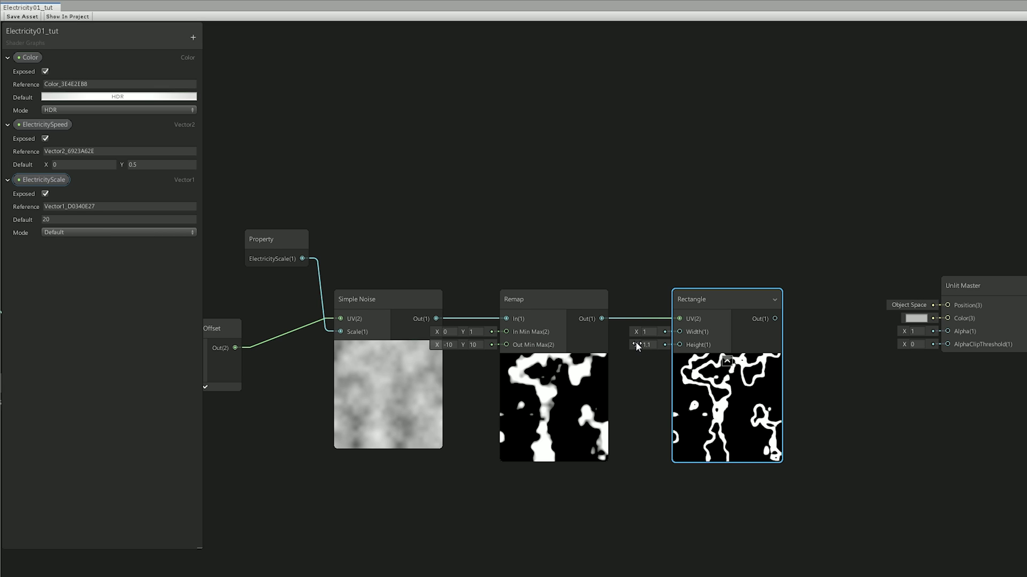
mouse_move(632, 345)
mouse_down()
mouse_move(605, 349)
mouse_move(625, 347)
mouse_up()
- Add a Vector1 property named ElectricityThickness
click(193, 37)
click(215, 37)
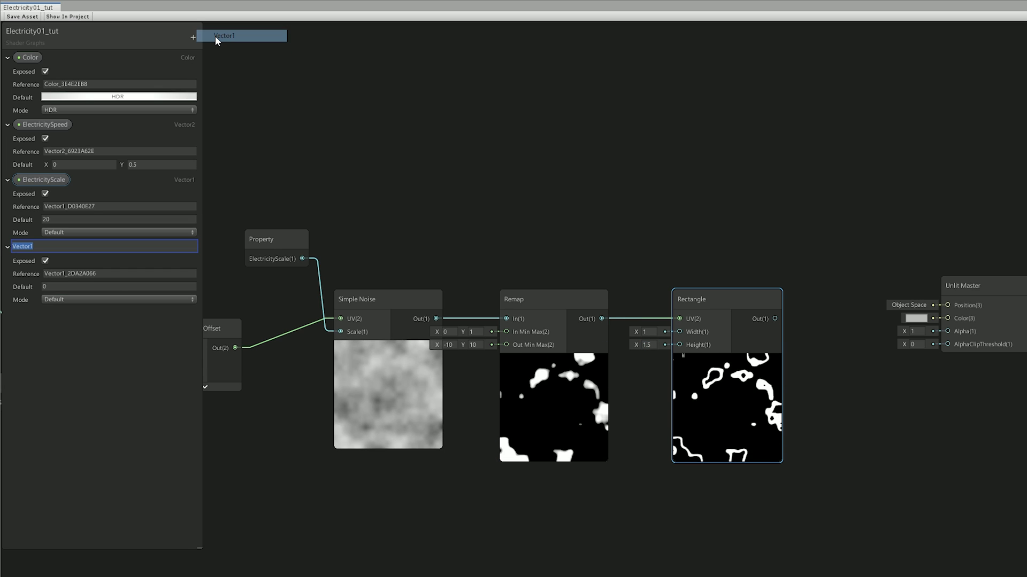
text(Electricity)
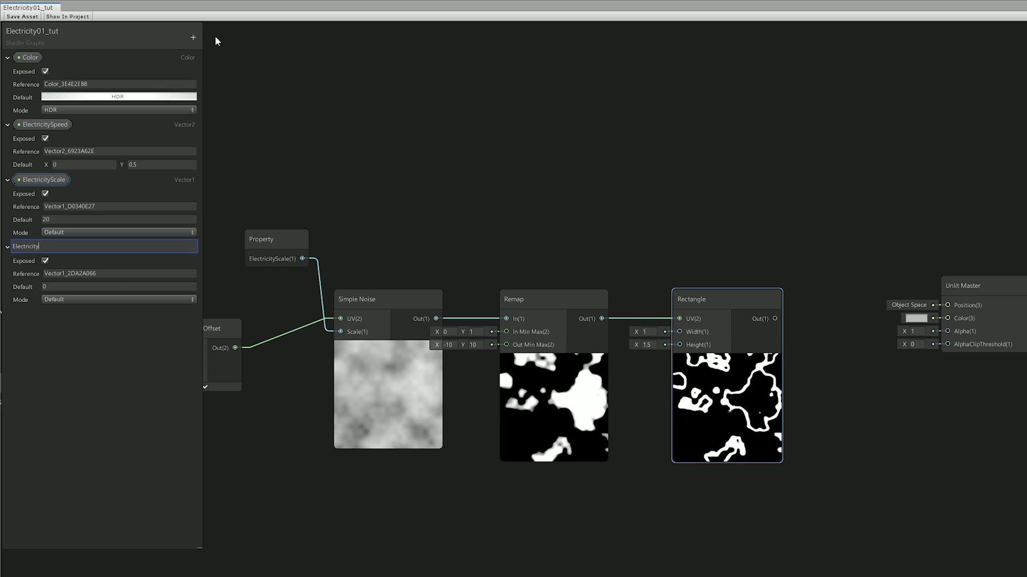
text(Thickness)
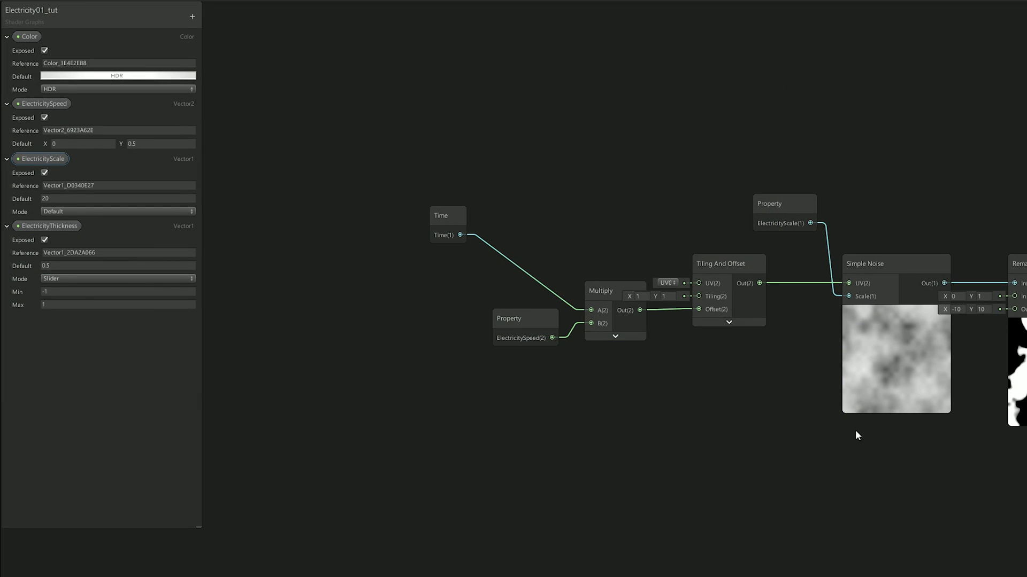
- Duplicate the ElectricitySpeed, Multiply, Tiling And Offset and Simple Noise nodes and move the copies above the originals
drag(929, 464, 626, 412)
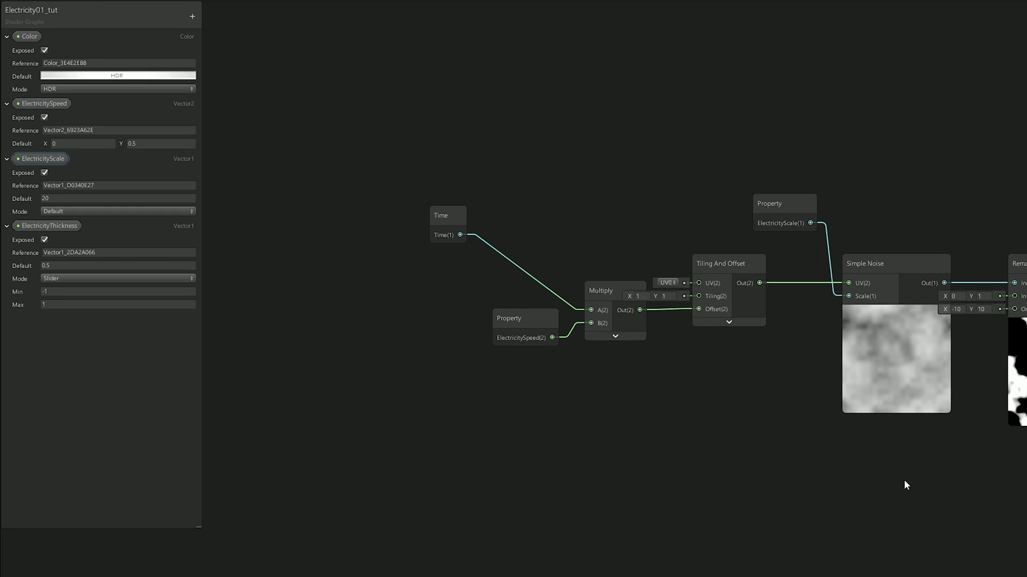
drag(904, 480, 513, 275)
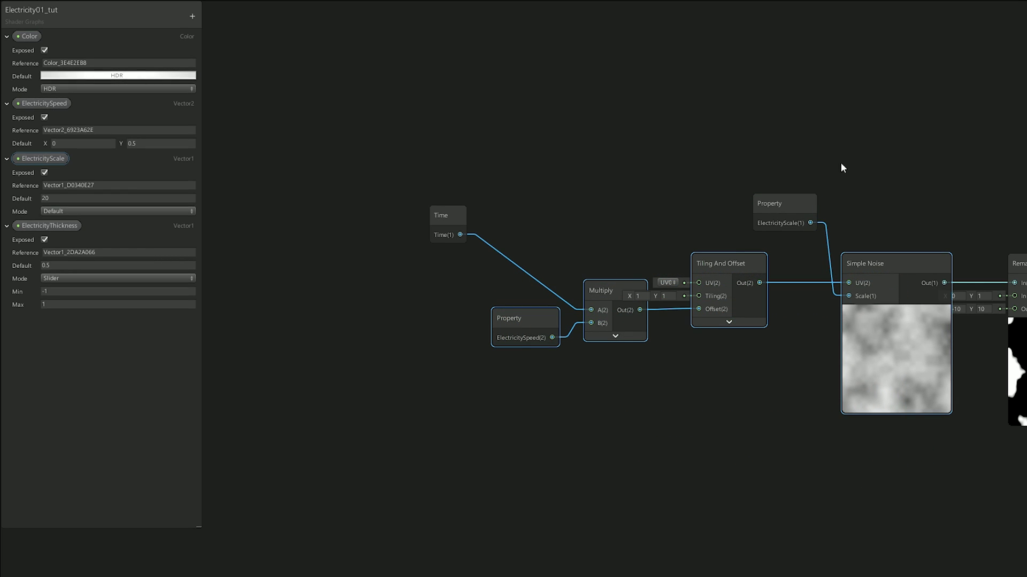
middle_drag(841, 165, 825, 372)
key(ctrl+d)
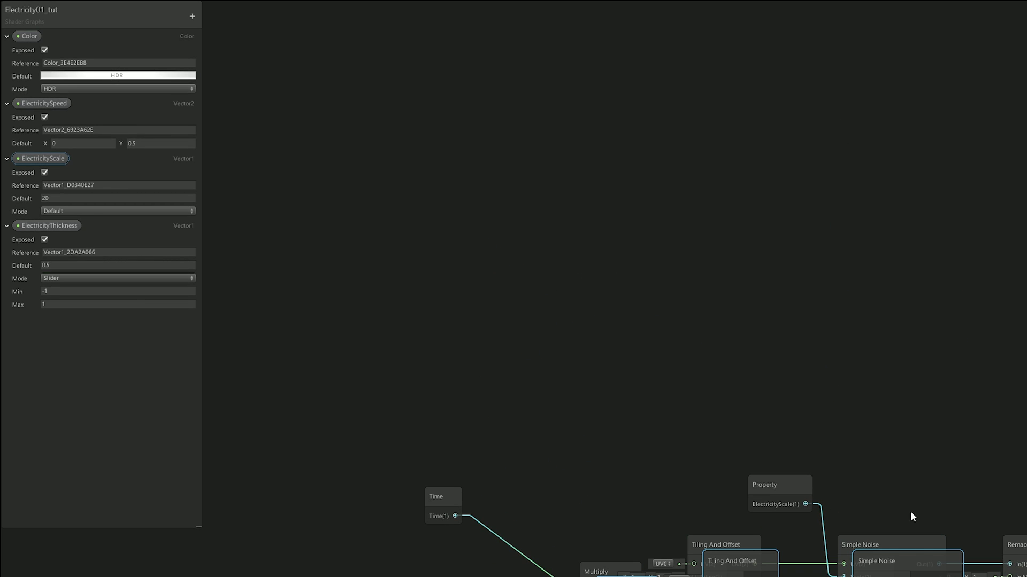
drag(912, 518, 885, 270)
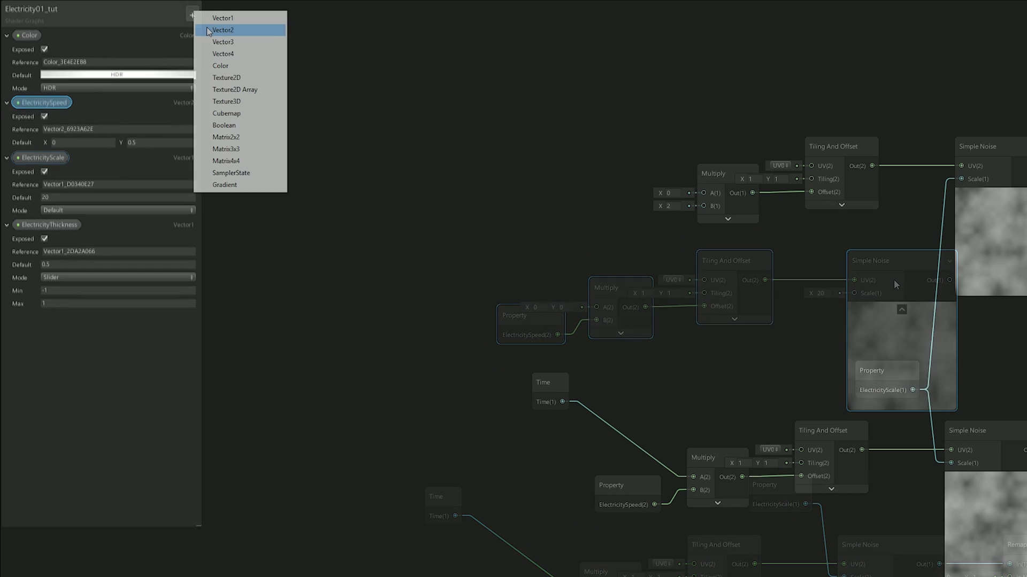
- Add a Vector2 property named NoiseSpeed with default values X 0.1 and Y -0.5
click(206, 26)
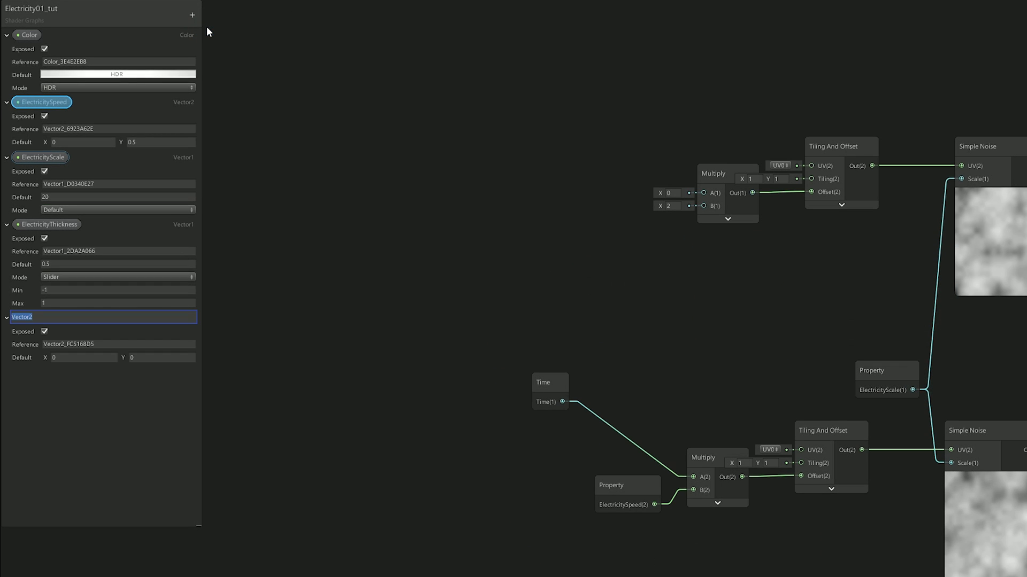
text(NoiseSpeed)
key(Return)
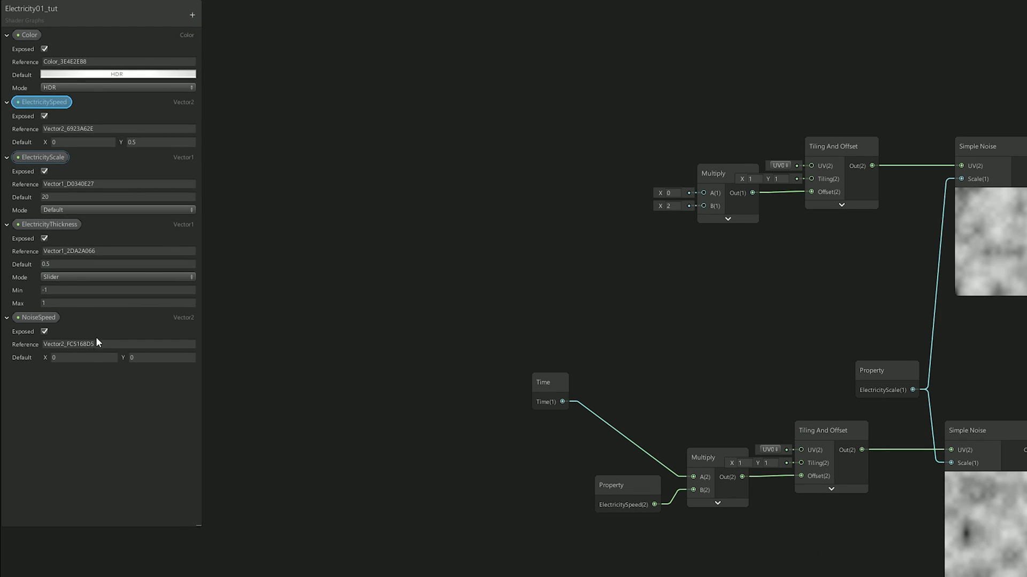
click(91, 358)
text(0.1)
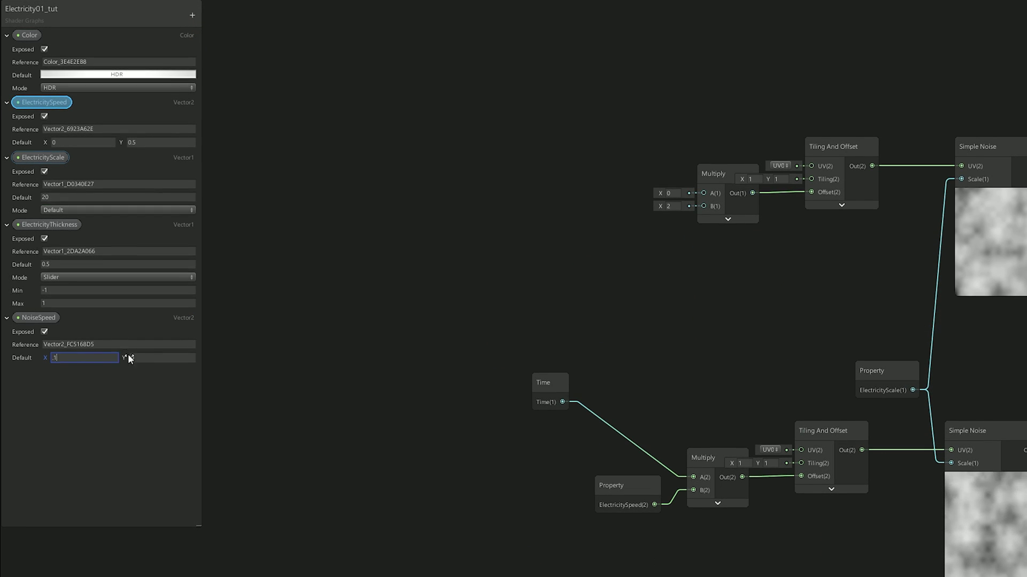
click(133, 358)
text(-0.5)
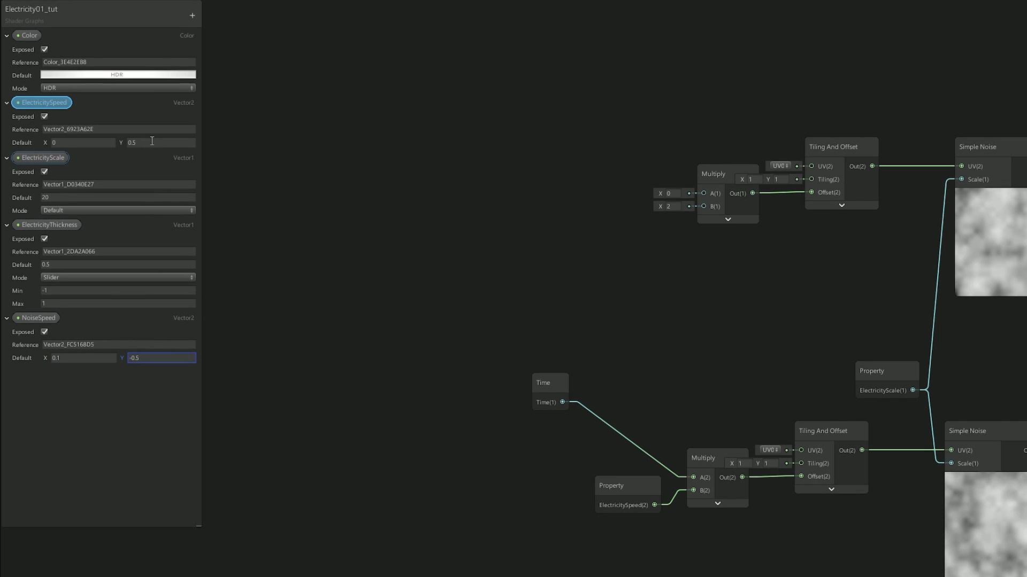
- Feed the duplicated Multiply node with NoiseSpeed in A and Time in B, placing the NoiseSpeed node beside it
drag(38, 318, 704, 194)
drag(564, 403, 704, 207)
click(619, 211)
drag(619, 209, 624, 176)
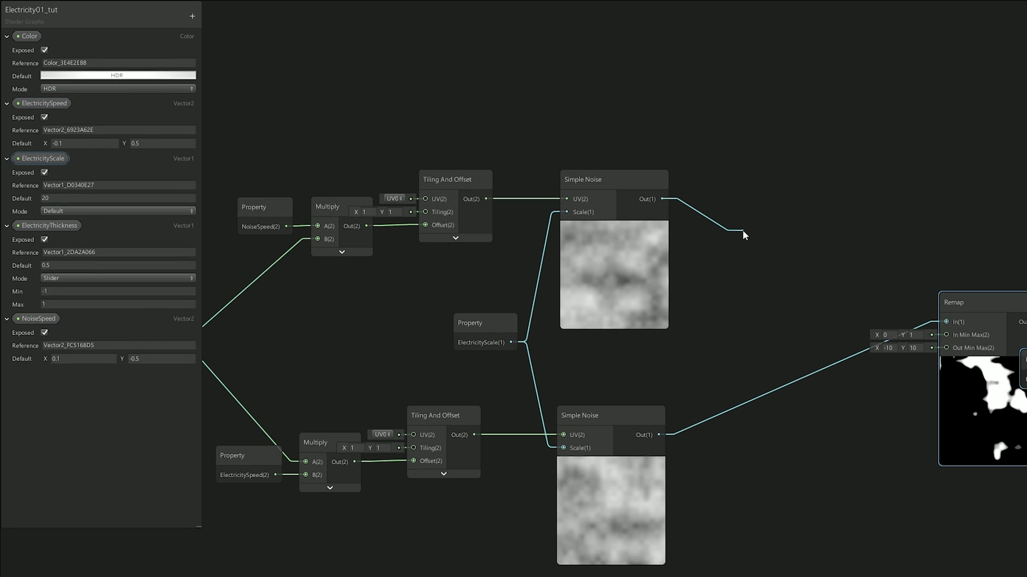
- Combine the two Simple Noise outputs in an Add node, using its A and B inputs
drag(742, 230, 739, 229)
text(add)
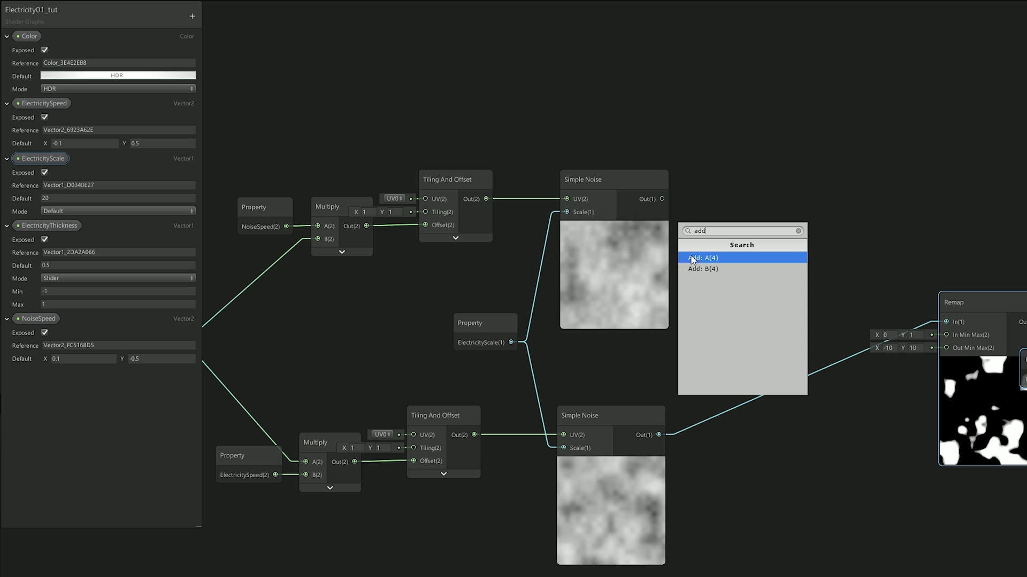
click(702, 258)
drag(659, 434, 760, 260)
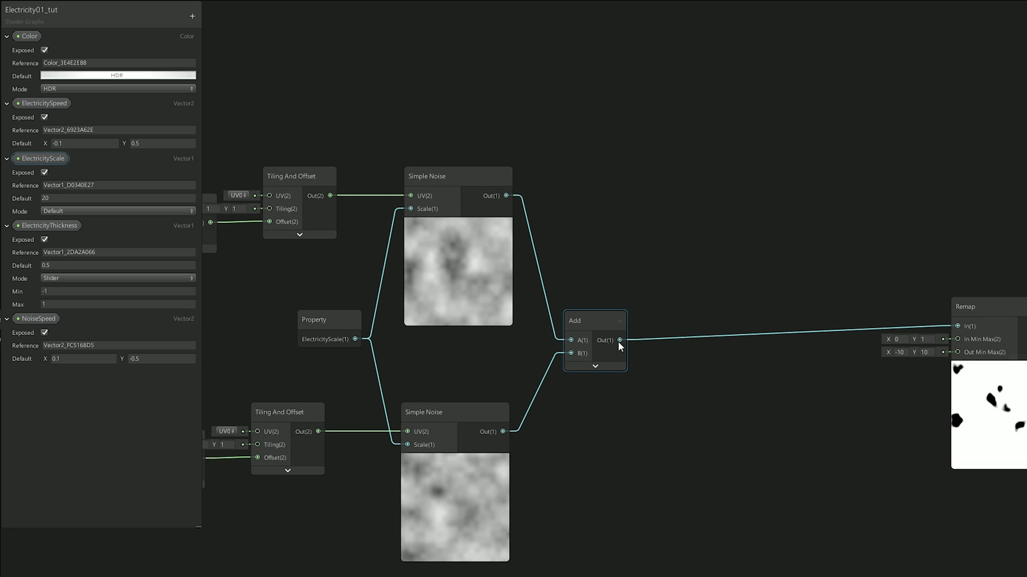
- Insert a Power node between Add and Remap and set its B value to about 7.47
drag(619, 341, 705, 343)
text(powe)
key(Return)
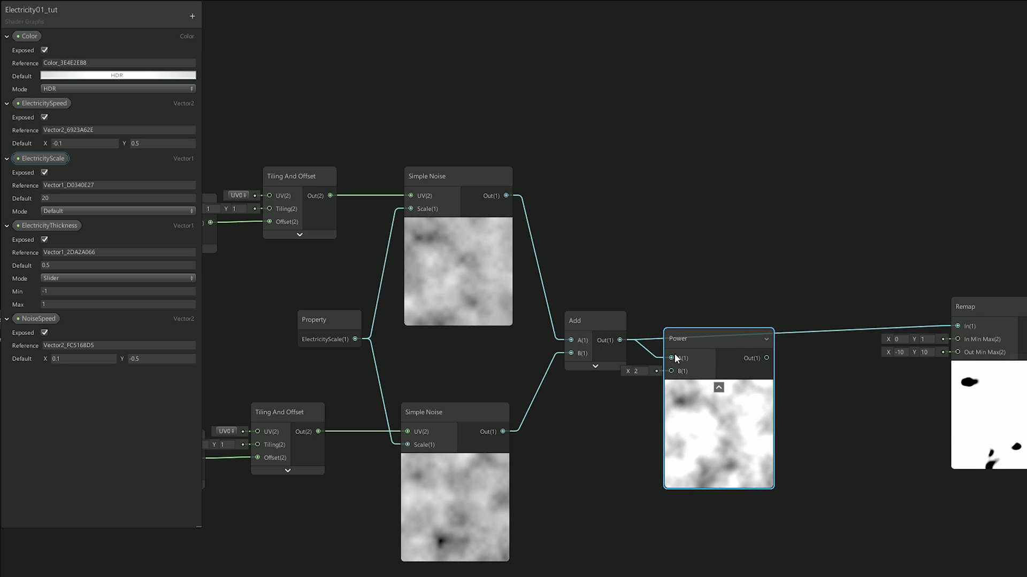
click(631, 370)
drag(627, 370, 699, 369)
- Add a Vector1 property named ElectricityAmount with a default value of 2
click(192, 16)
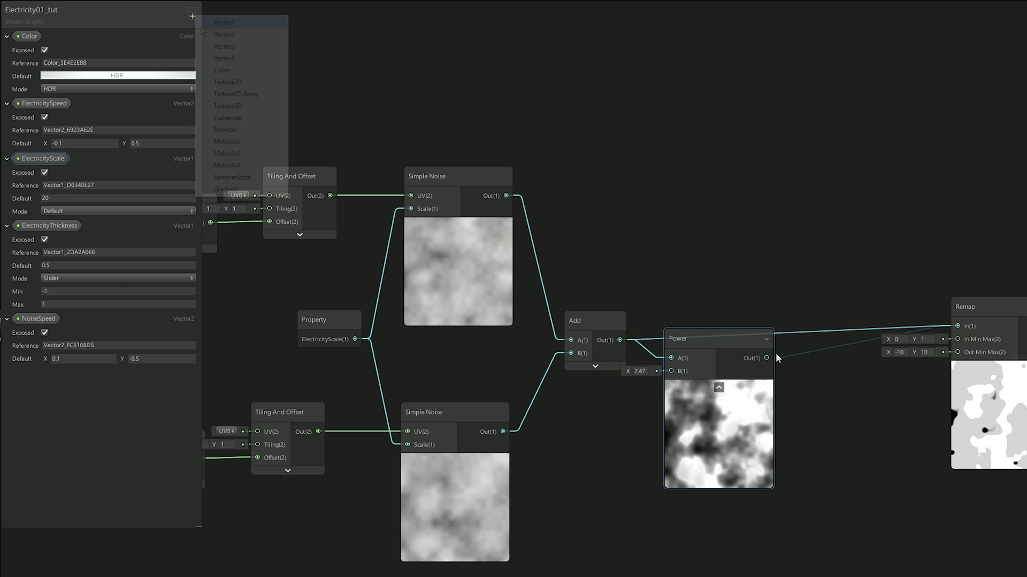
click(200, 25)
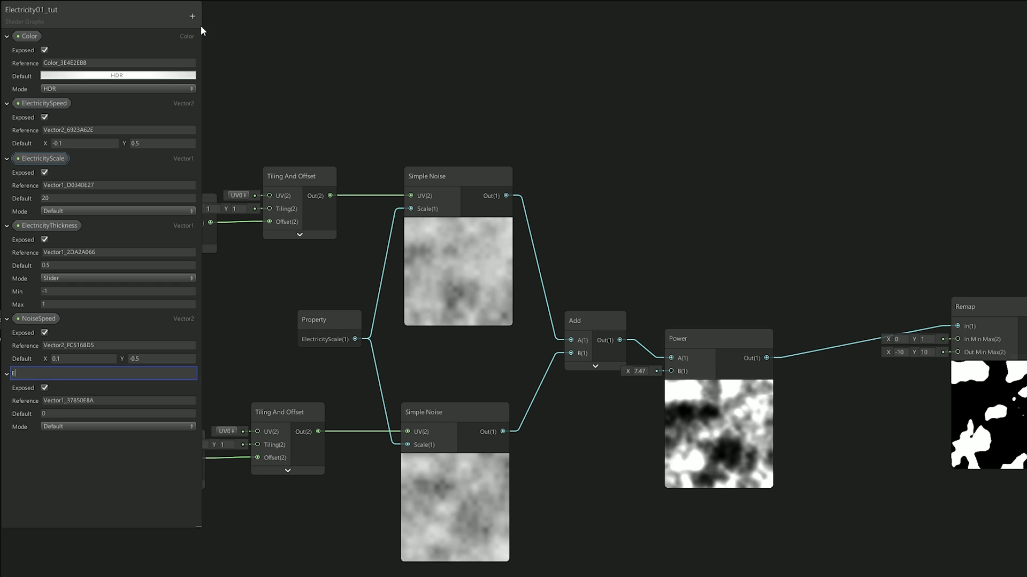
text(ElectricityAmount)
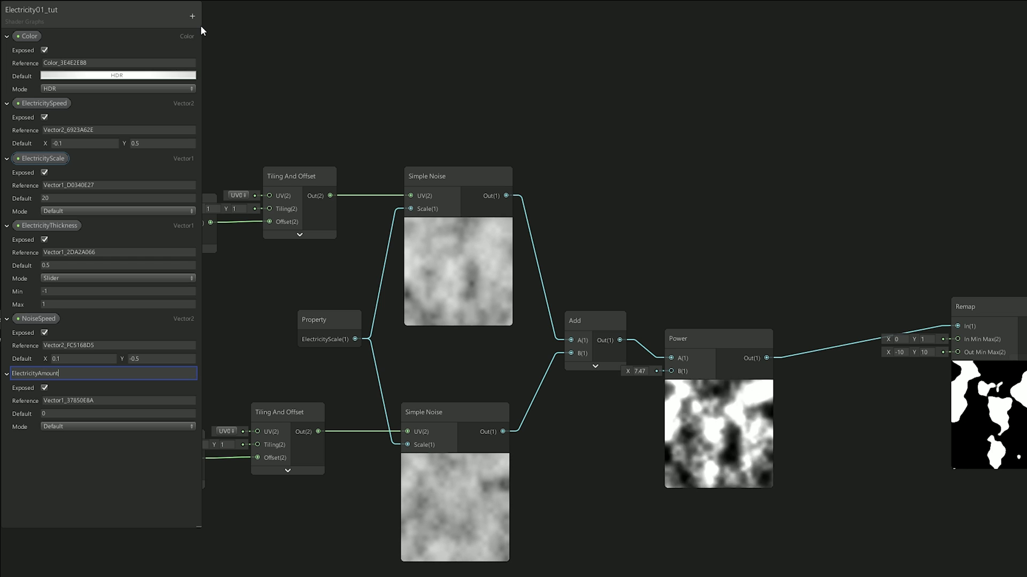
key(Return)
click(80, 414)
text(2)
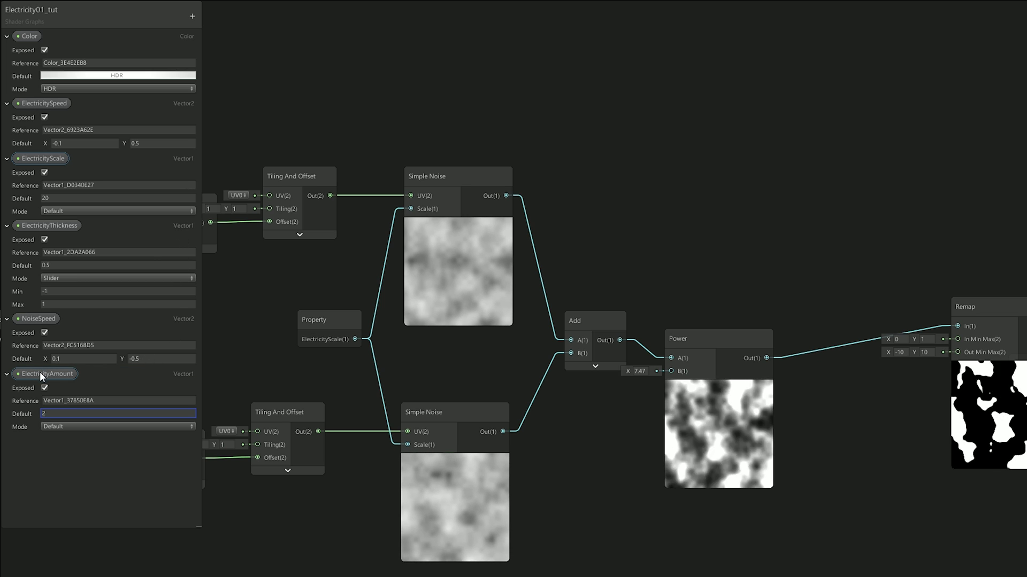
- Move ElectricityAmount directly below Color in the property list and connect its graph node to the Power node's B input
drag(39, 371, 69, 103)
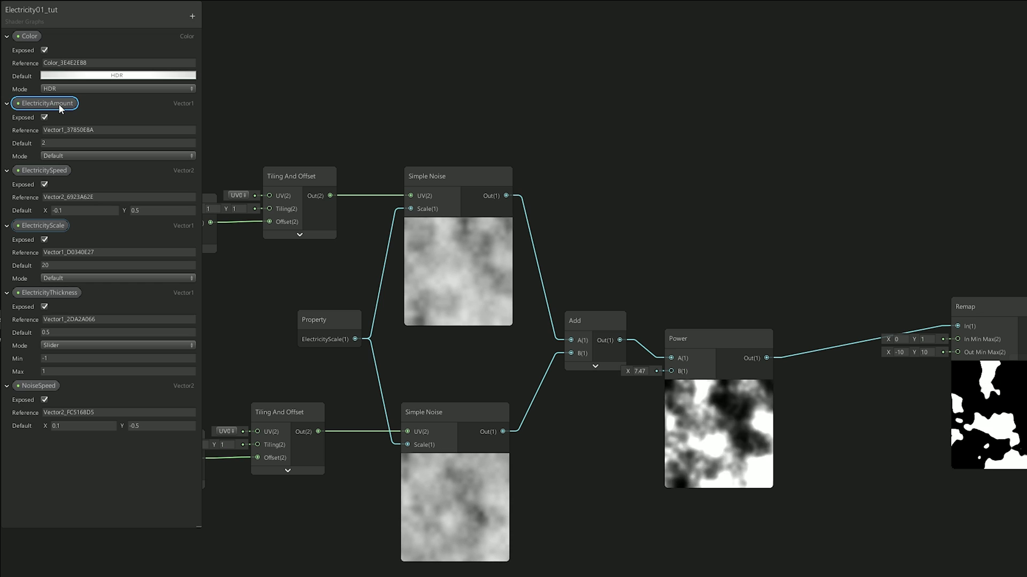
drag(597, 412, 671, 371)
drag(615, 420, 597, 406)
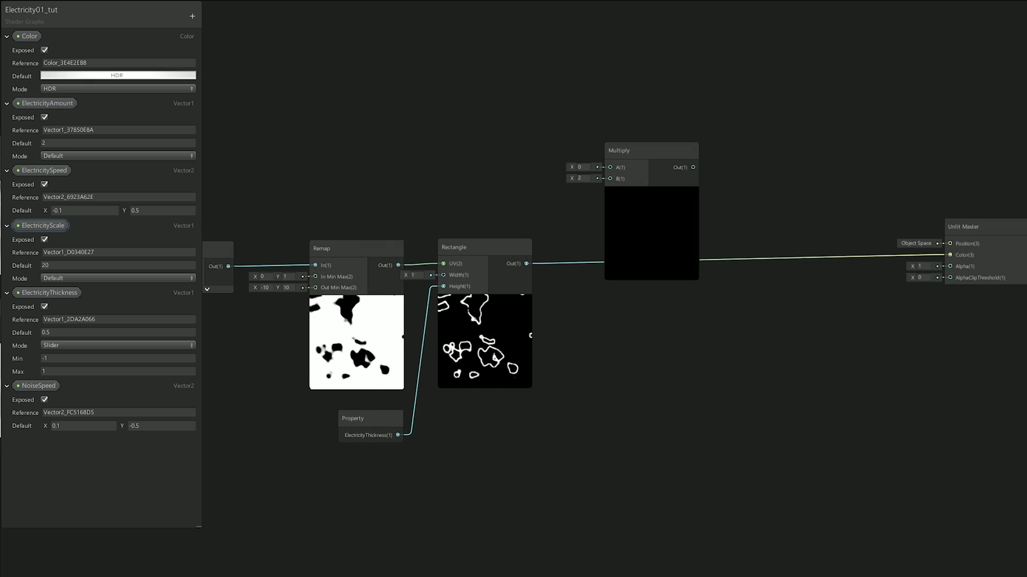
- Reposition the new Multiply node and connect the Color property to its A input and the Rectangle output to B
drag(660, 161, 736, 107)
middle_drag(736, 108, 711, 169)
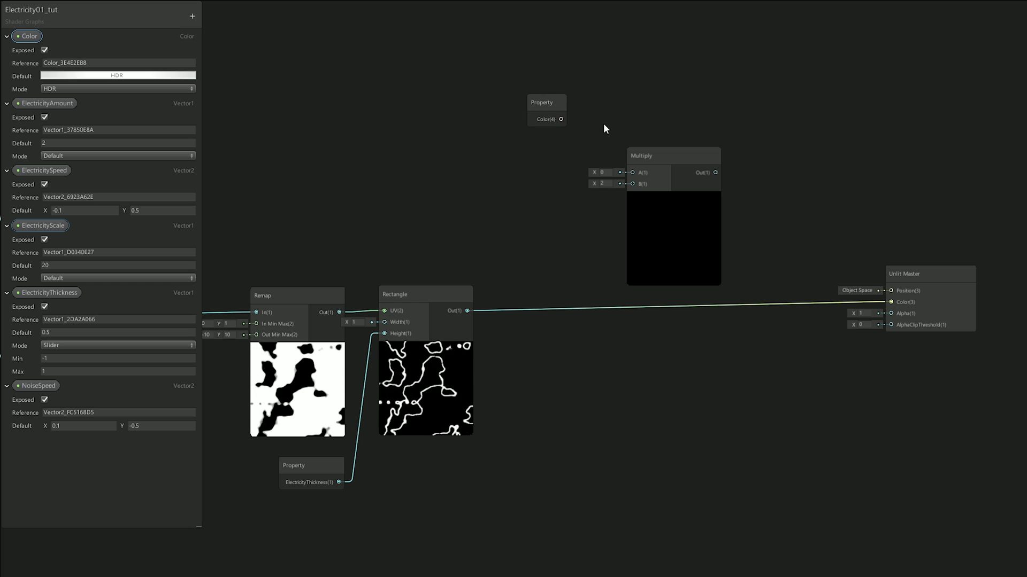
drag(632, 171, 632, 172)
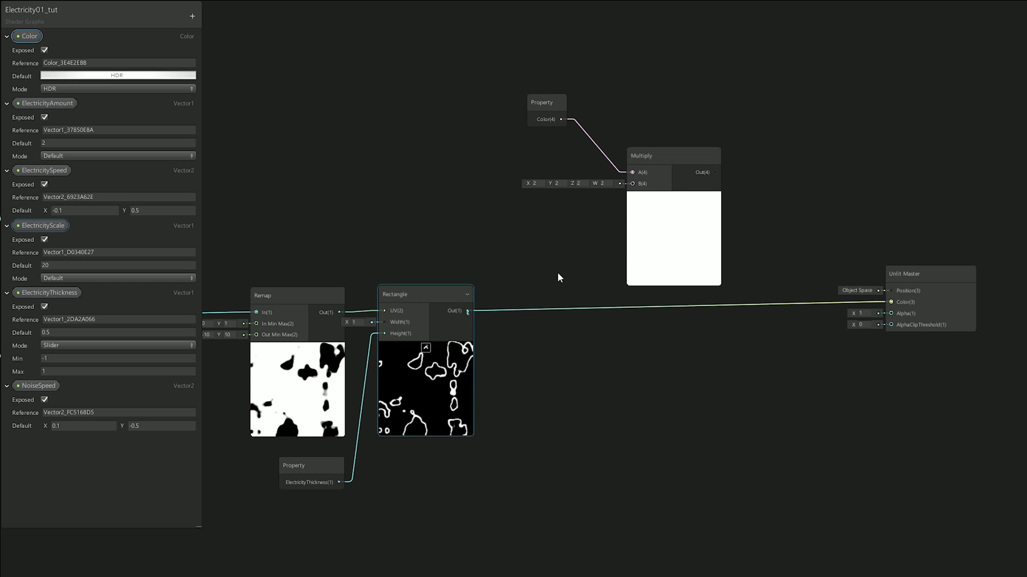
drag(551, 104, 589, 134)
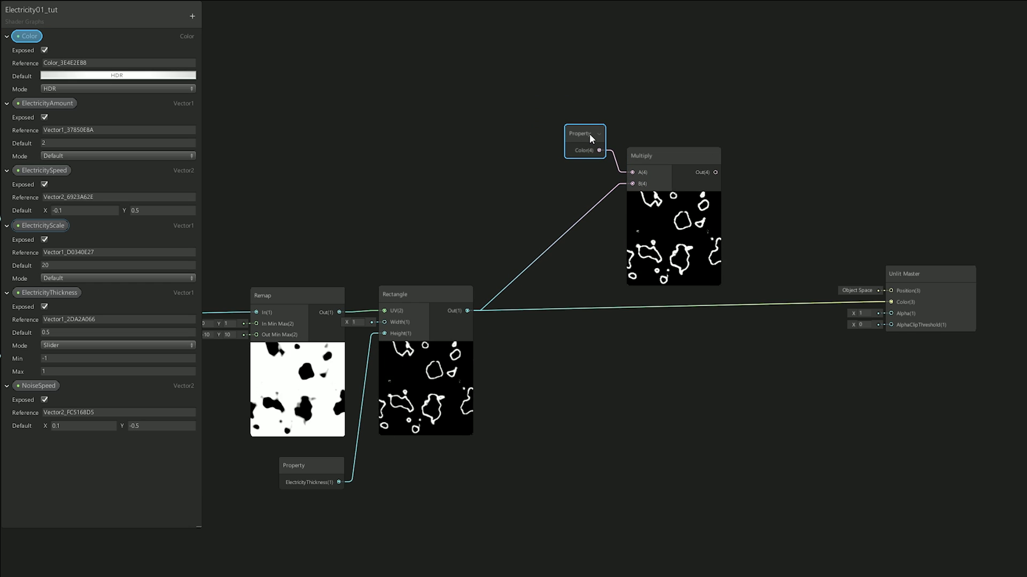
- Collapse the Multiply node's preview and reposition it together with its Color property node
click(674, 199)
shift+click(654, 161)
drag(654, 161, 686, 162)
middle_drag(686, 163, 699, 104)
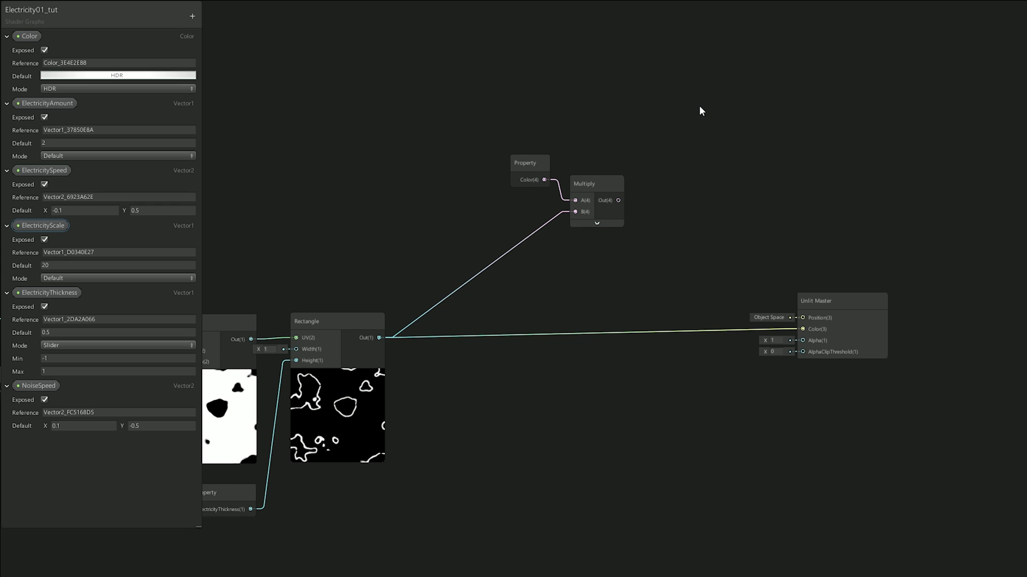
- Add a Vertex Color node, collapse its preview and place it above the Color property node
key(space)
text(vert)
click(674, 133)
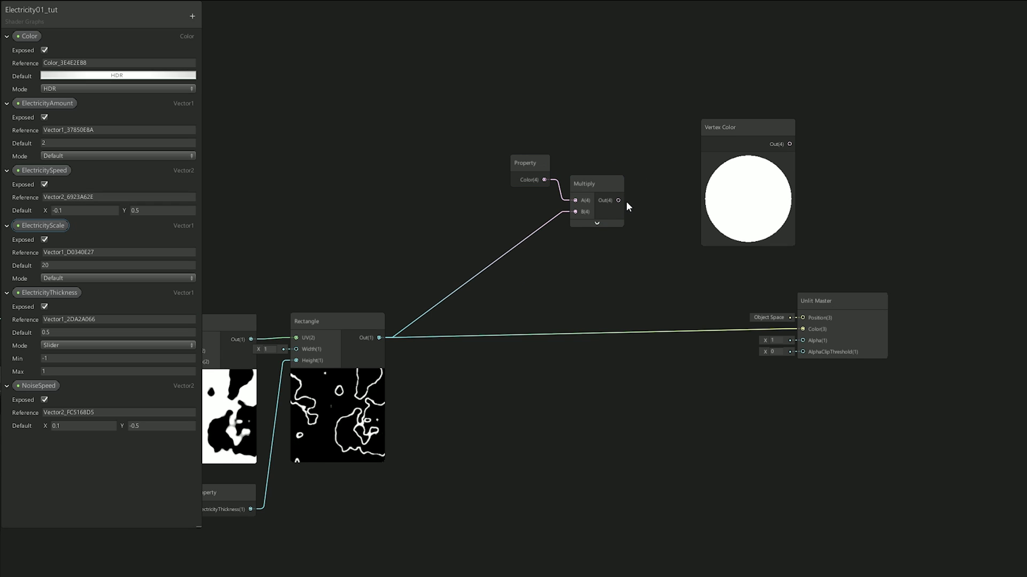
drag(725, 121, 627, 64)
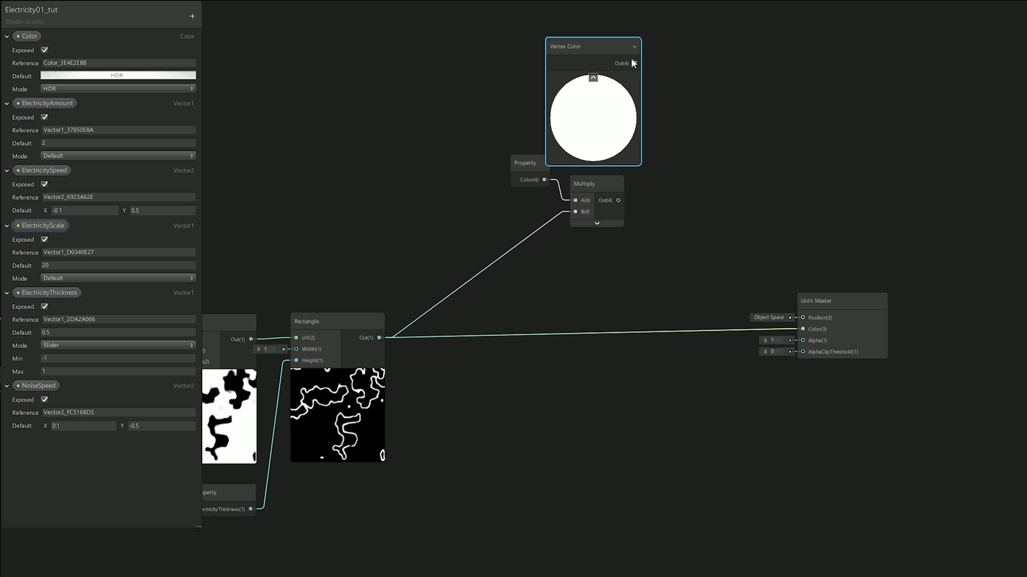
click(593, 78)
drag(582, 49, 632, 61)
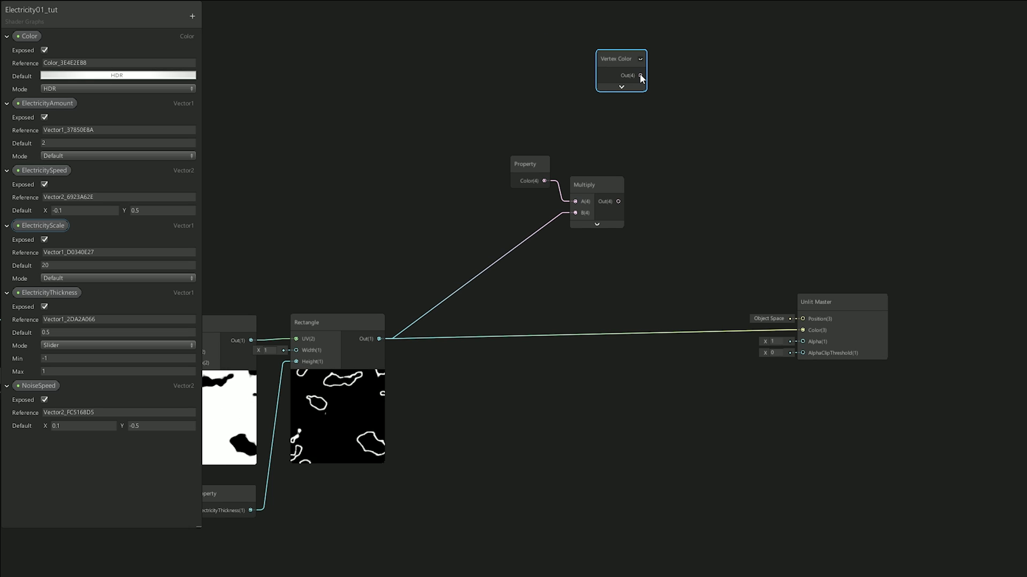
- Multiply Vertex Color with the Color Multiply's output and connect the result to Unlit Master's Color and Alpha inputs
drag(614, 115, 720, 130)
text(mul)
click(704, 159)
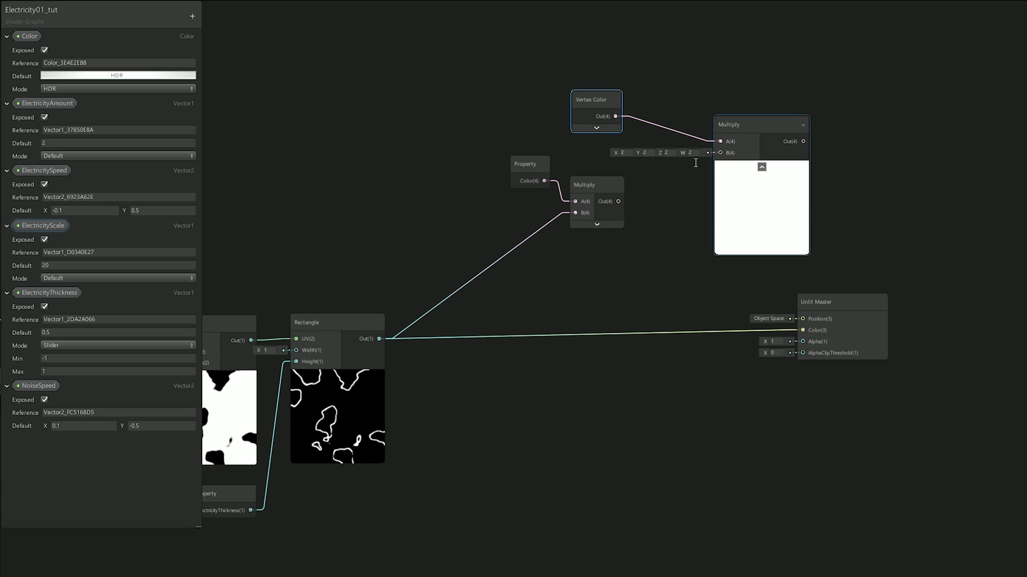
drag(748, 143, 826, 331)
drag(710, 152, 839, 134)
- Move the Color, Vertex Color, Multiply and Unlit Master nodes together until they line up with Rectangle, and view the effect in the scene
drag(891, 270, 503, 86)
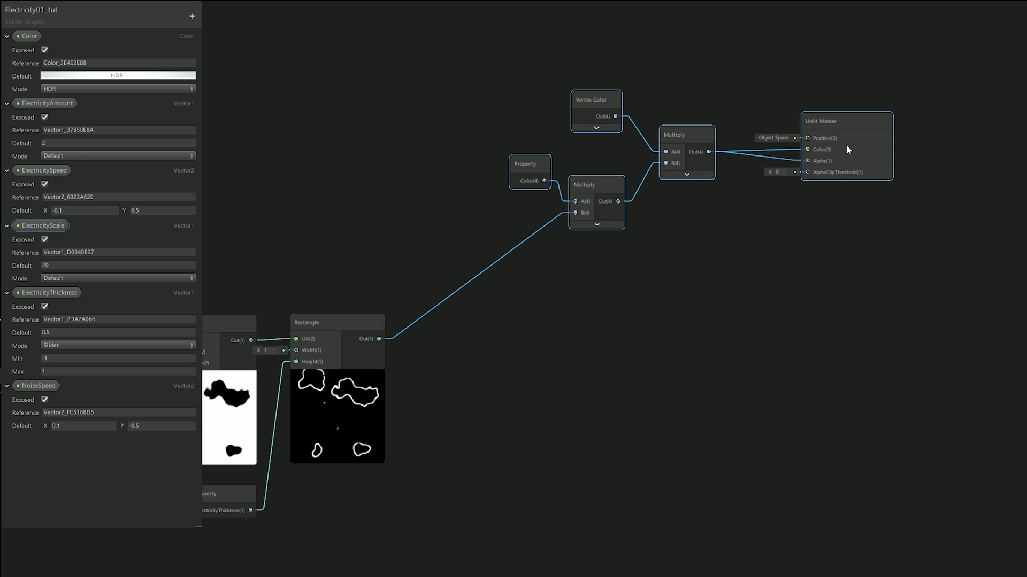
drag(849, 133, 872, 264)
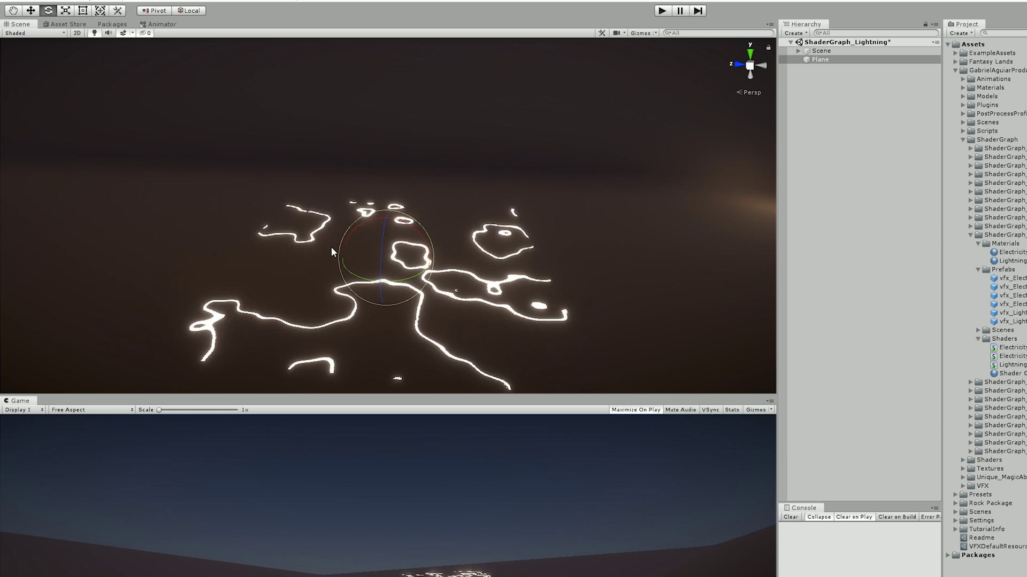
alt+drag(386, 278, 373, 323)
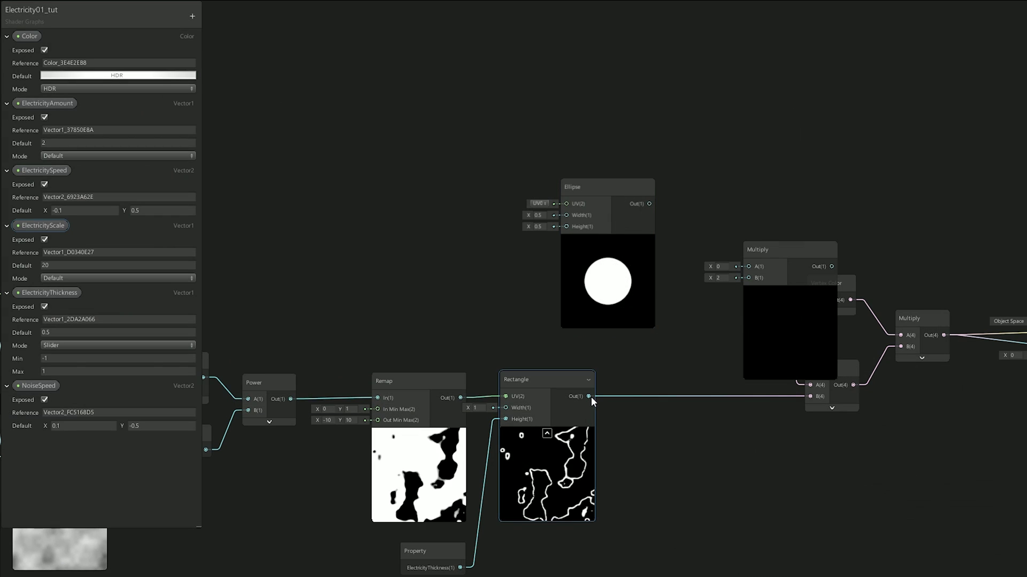
- Try masking the electricity by multiplying Rectangle with an Ellipse node 0.75 wide and 0.7 high
drag(589, 396, 748, 278)
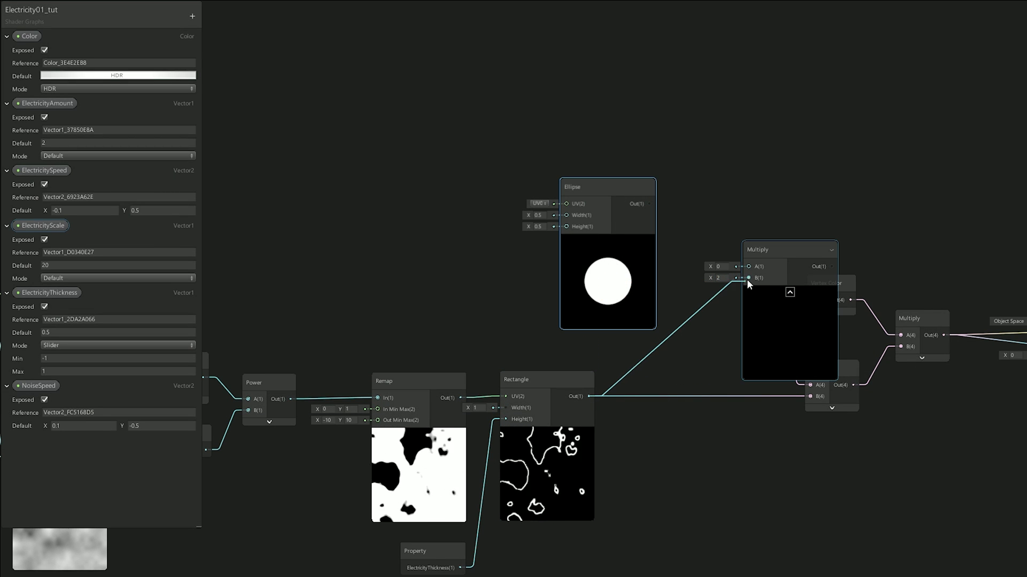
drag(648, 203, 754, 258)
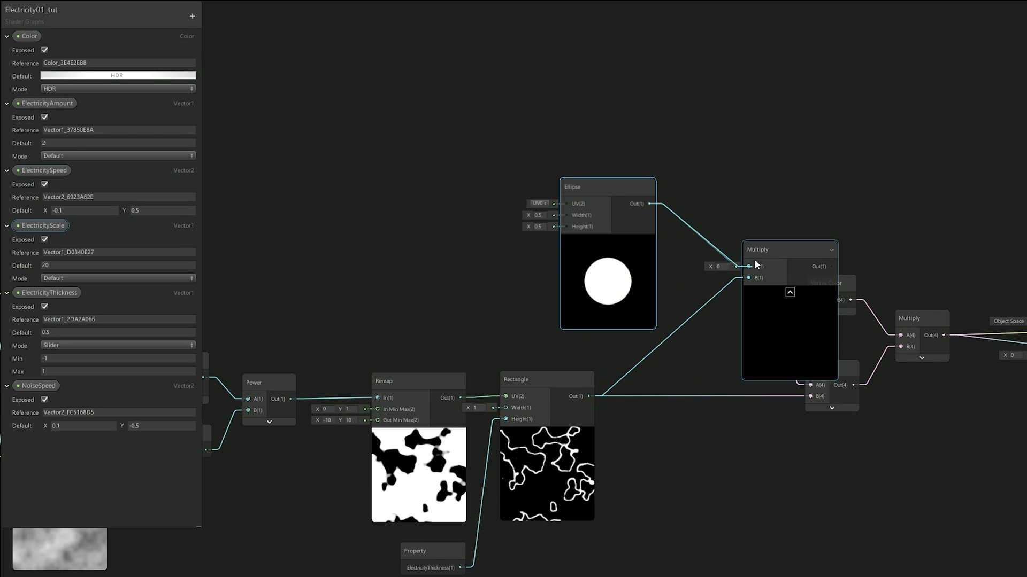
scroll(754, 262, up, 2)
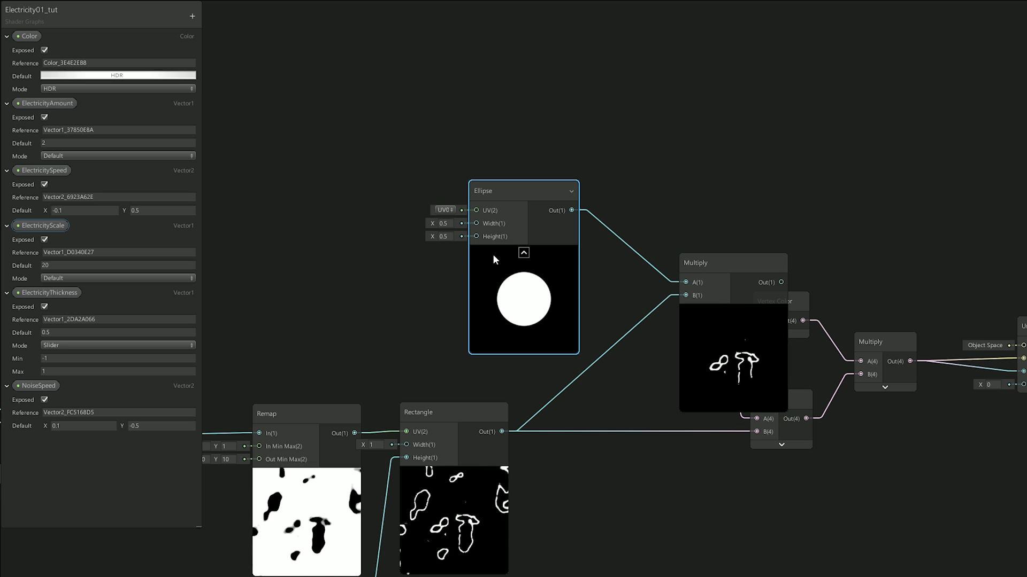
text(0.75)
click(448, 236)
text(.7)
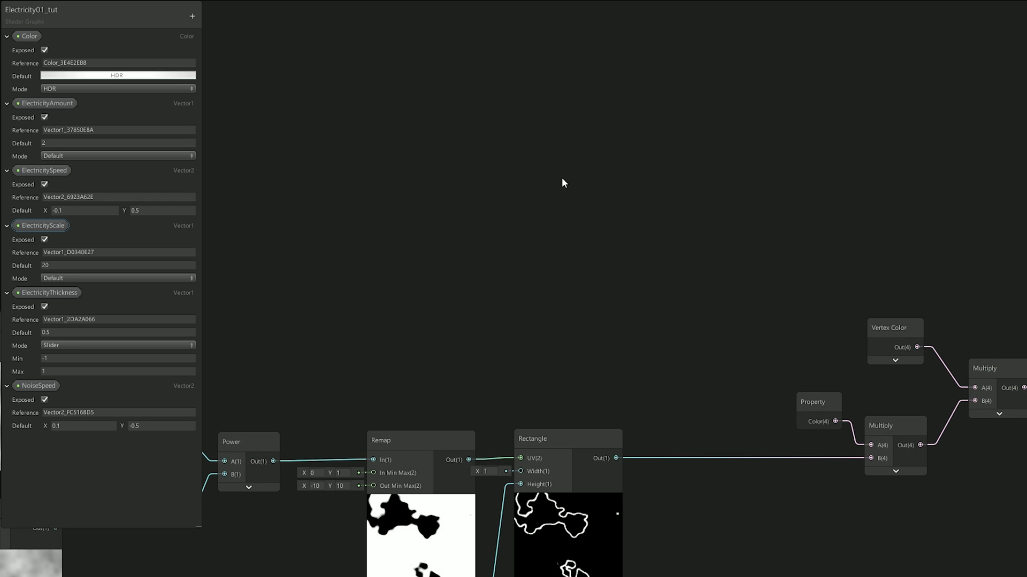
- Add a Polar Coordinates node above Rectangle and connect its output to a new Split node
key(space)
click(546, 299)
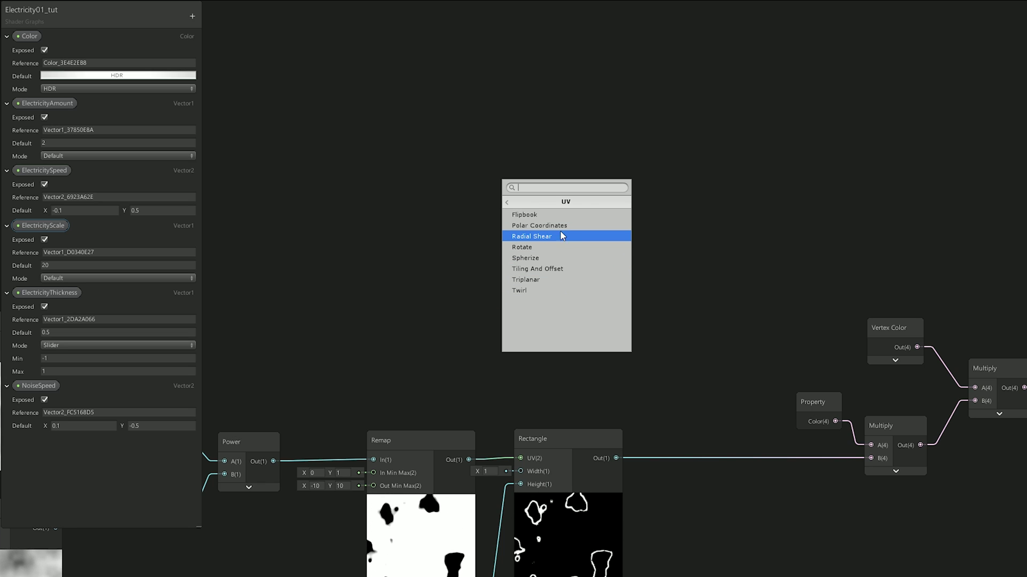
click(539, 226)
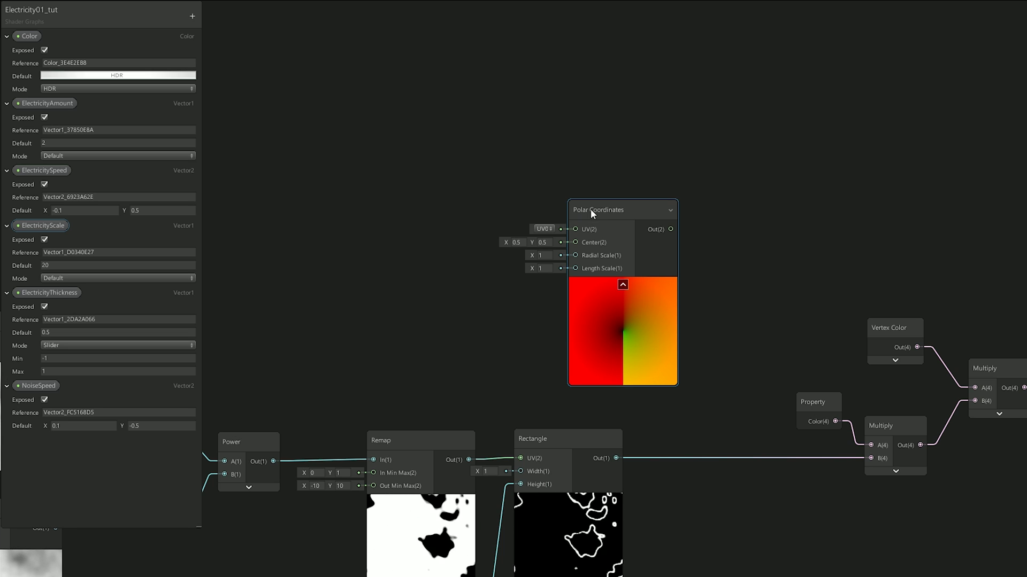
drag(591, 208, 567, 168)
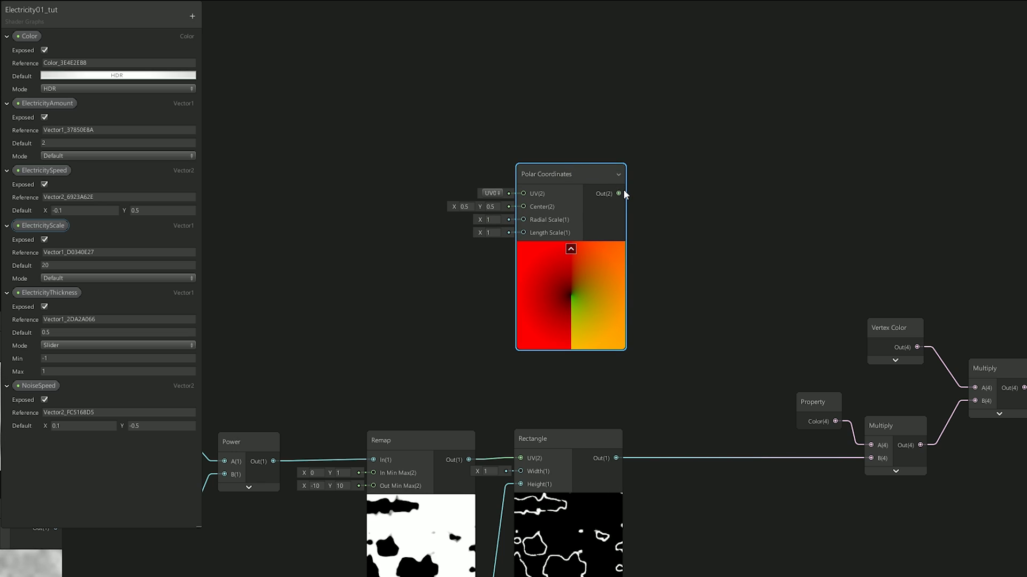
drag(623, 192, 686, 181)
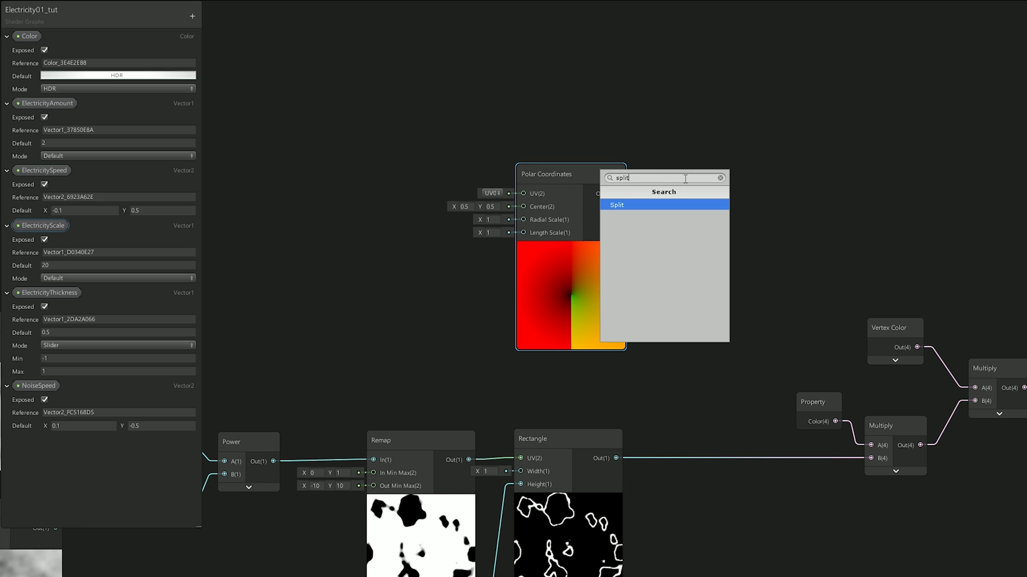
key(Return)
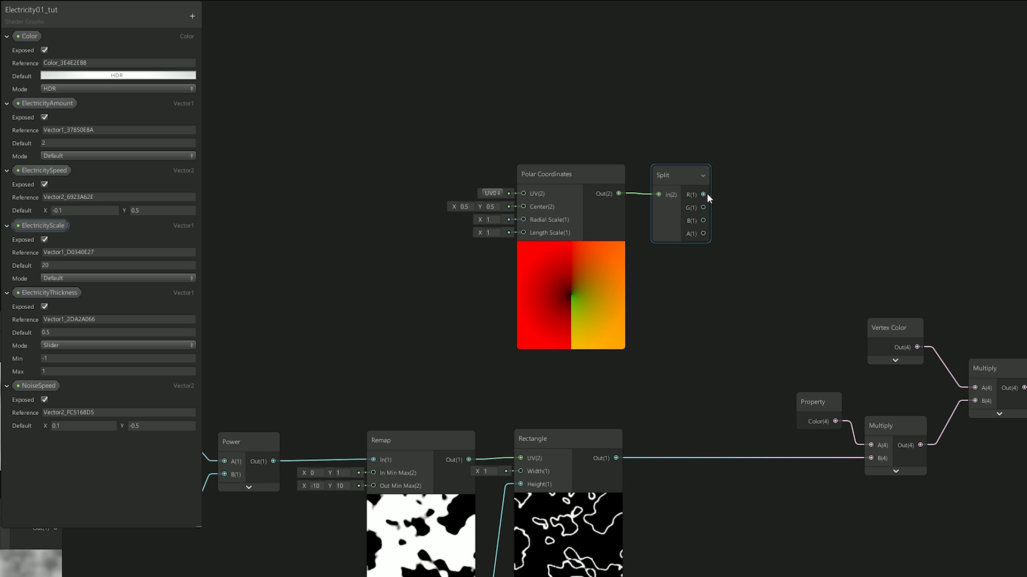
- Connect Split's R output to a Preview node and feed that into a new One Minus node
drag(707, 193, 771, 182)
key(Escape)
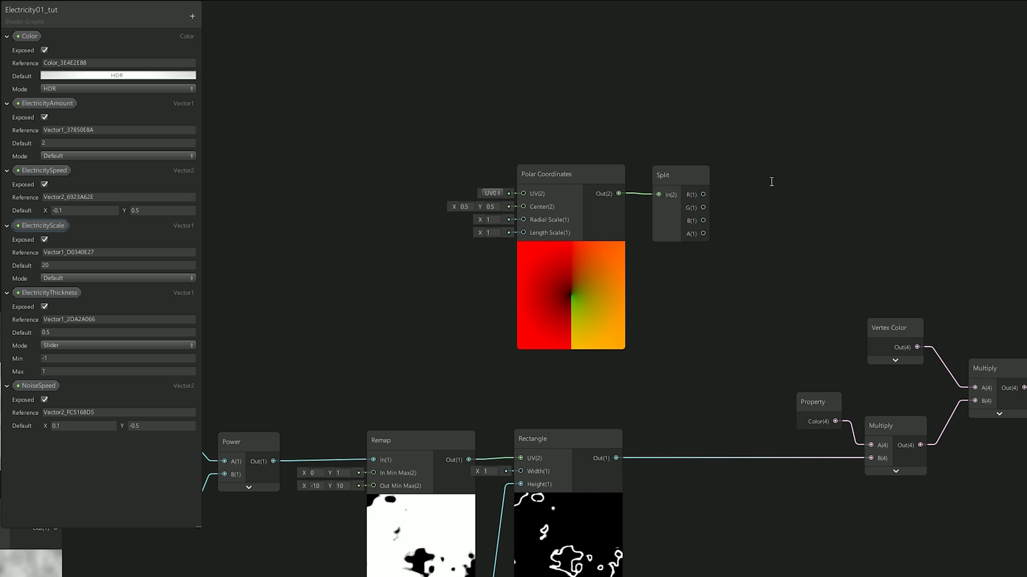
middle_drag(770, 181, 640, 182)
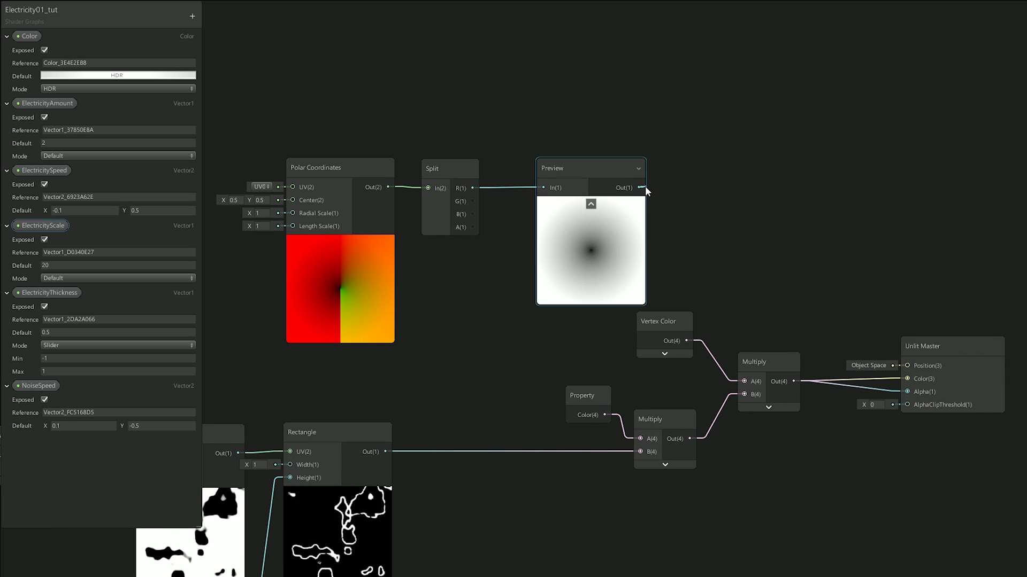
drag(645, 188, 714, 172)
text(one)
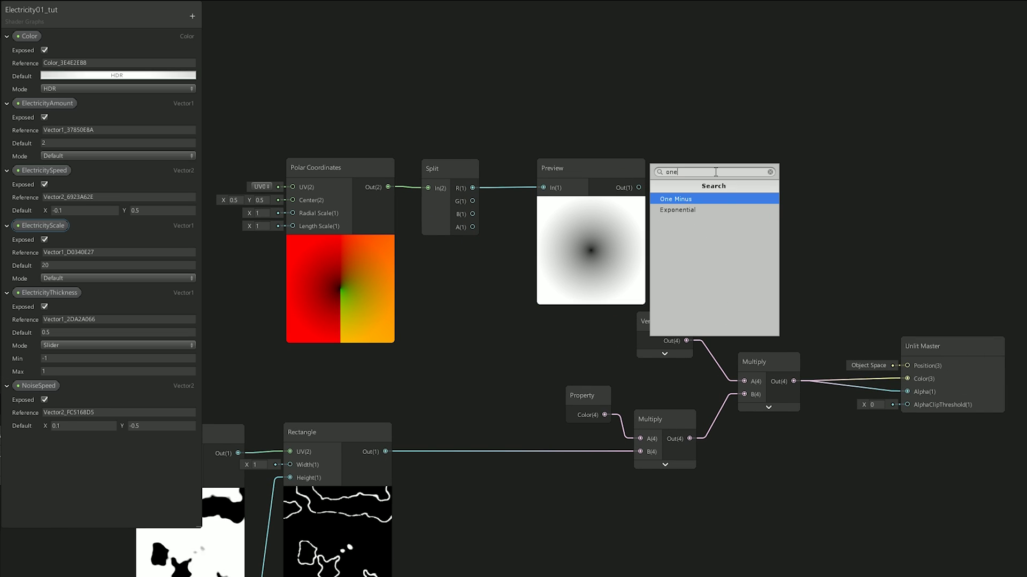
key(Return)
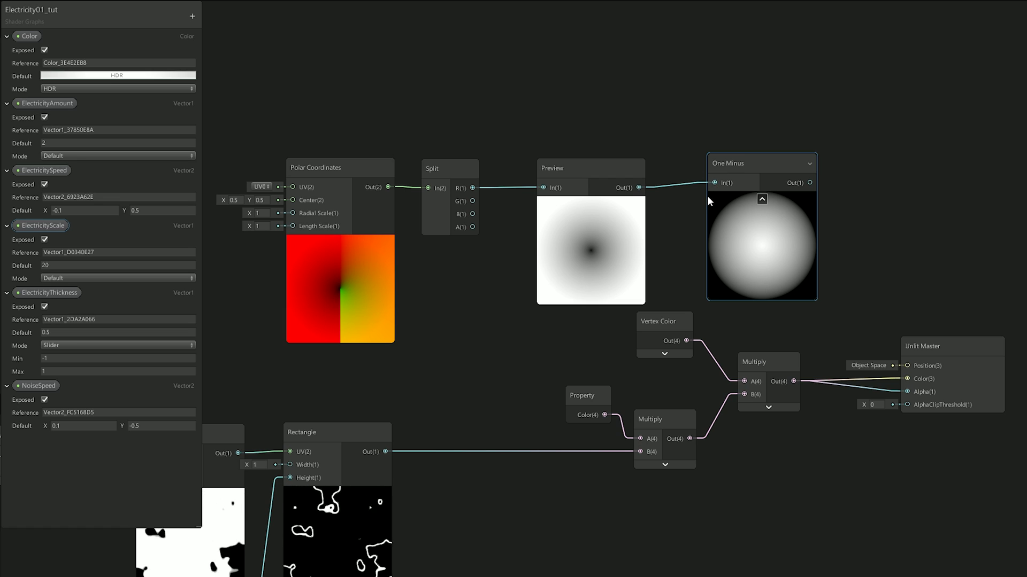
- Connect Split's R output directly to One Minus, delete the Preview node and move One Minus beside Split
drag(473, 188, 535, 172)
click(641, 163)
key(Delete)
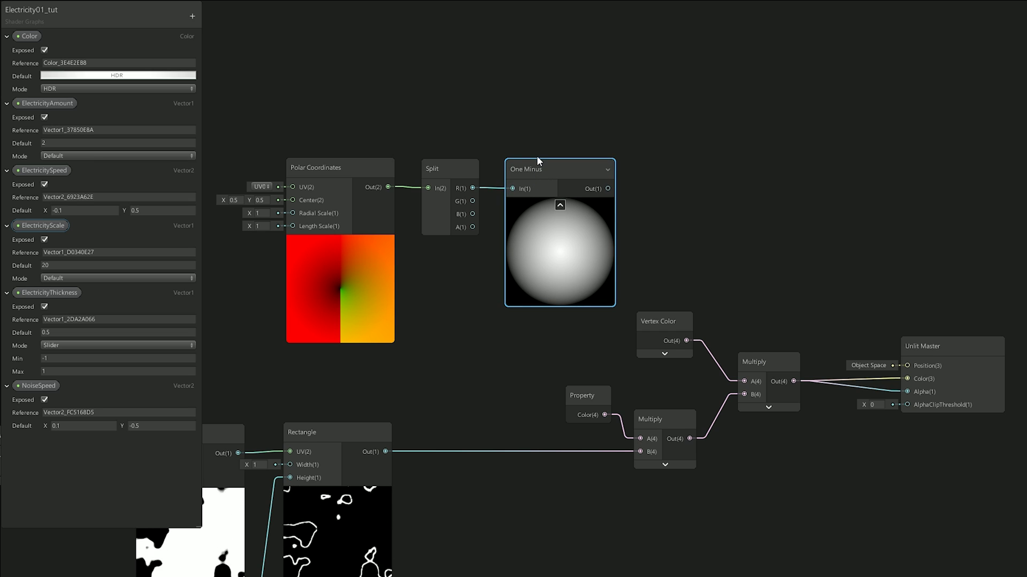
- Set Polar Coordinates' Radial Scale to 1.04 and multiply the One Minus output with Rectangle in a new Multiply node
middle_drag(536, 156, 717, 134)
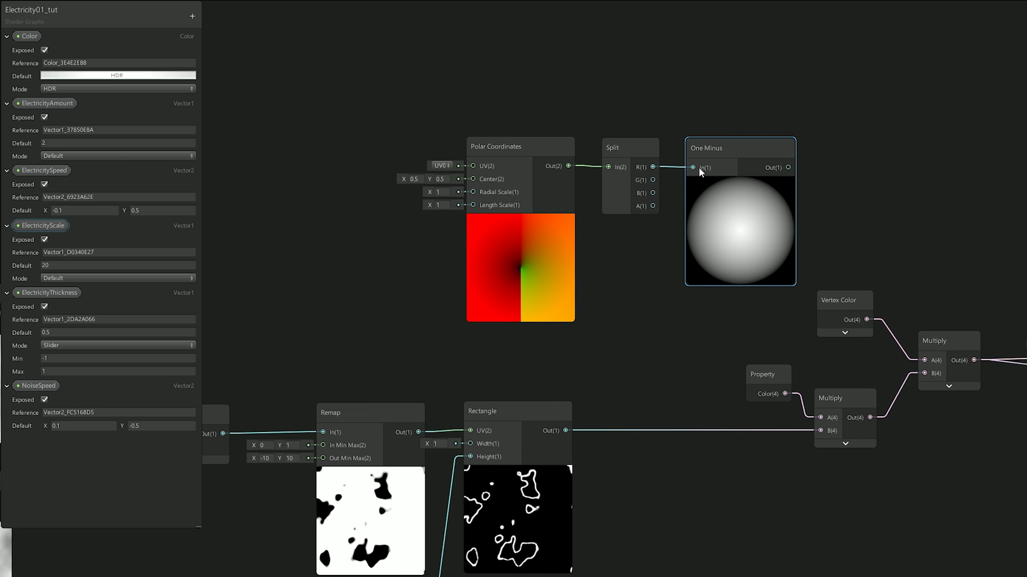
drag(431, 192, 429, 191)
shift+click(626, 172)
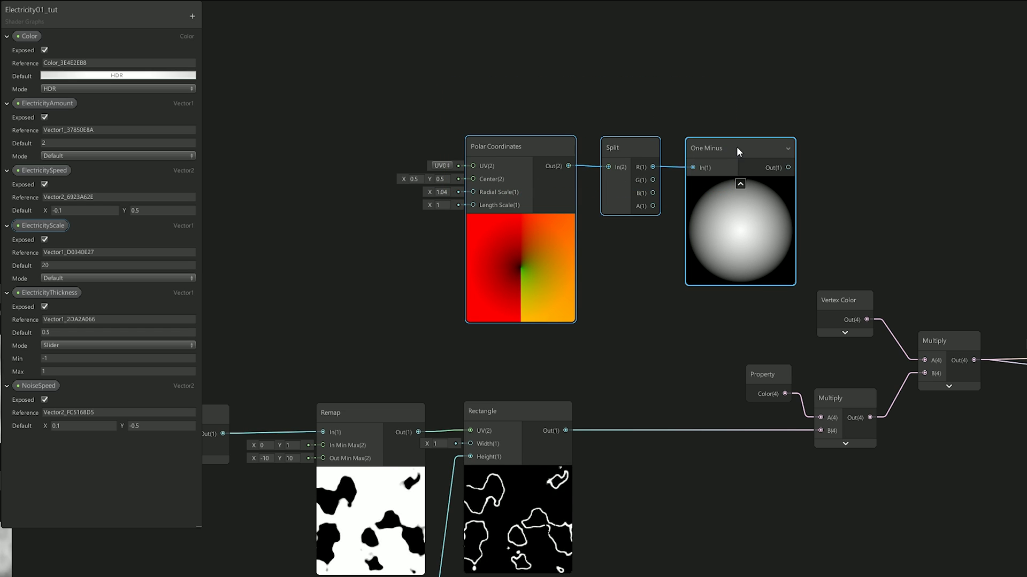
drag(736, 147, 513, 143)
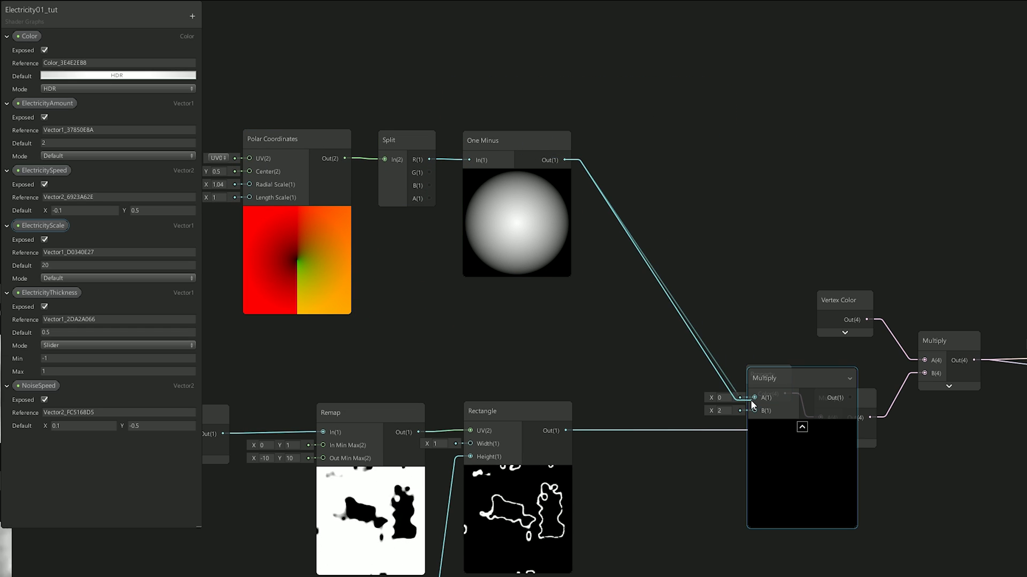
drag(565, 431, 754, 411)
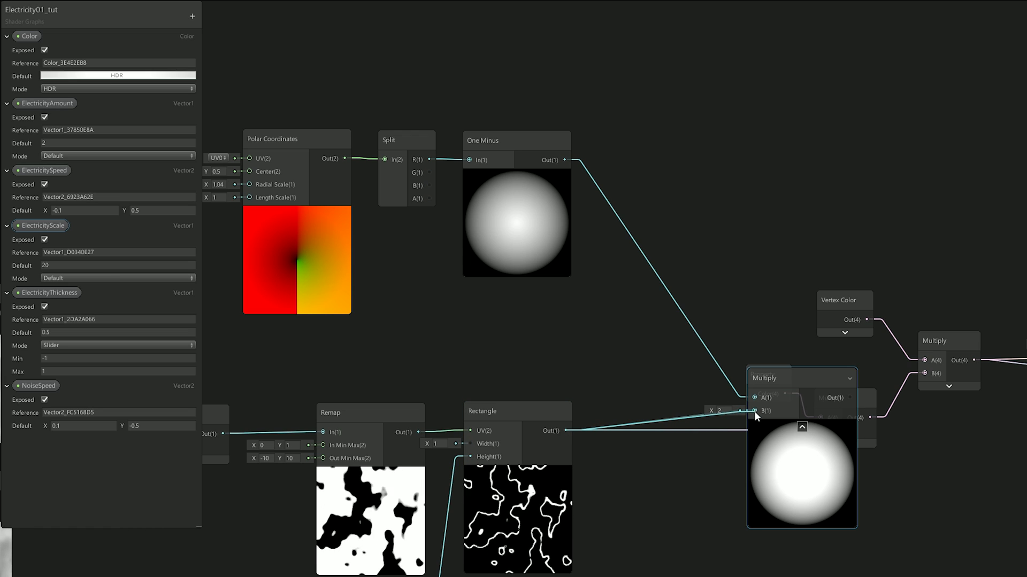
drag(796, 370, 821, 431)
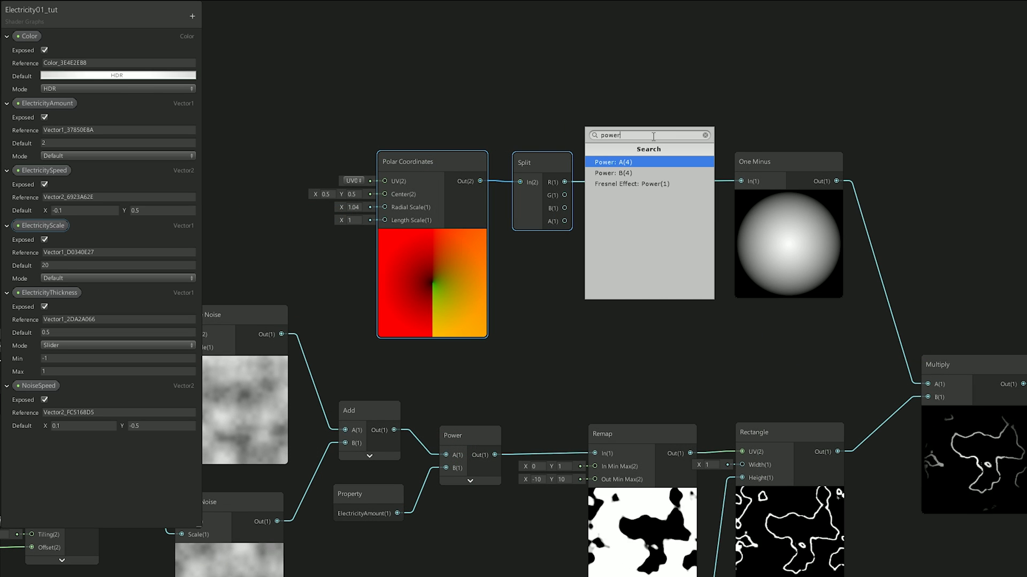
- Insert a Power node between Split's R output and One Minus and set its B value to 1.67
key(Return)
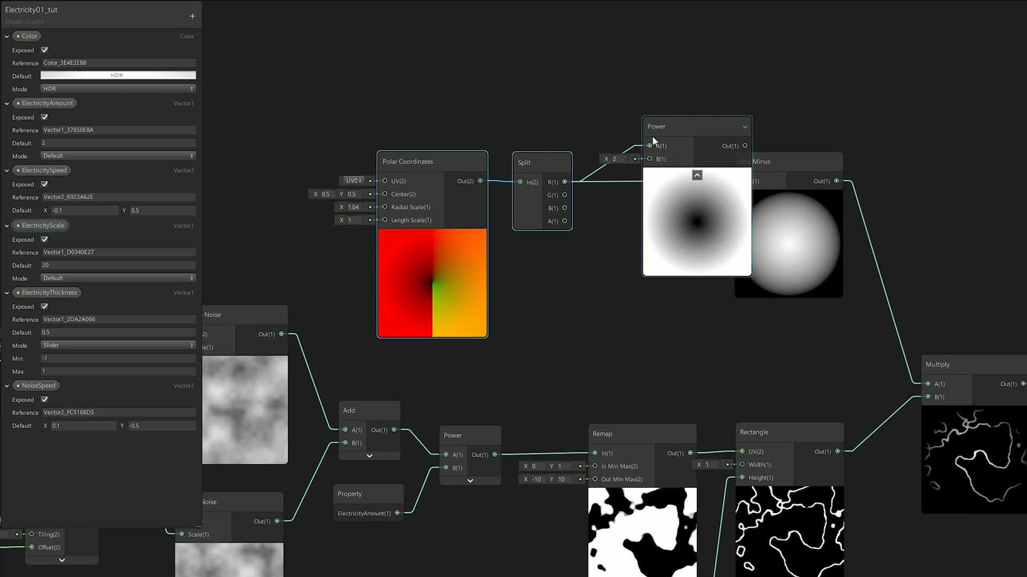
drag(702, 138, 656, 154)
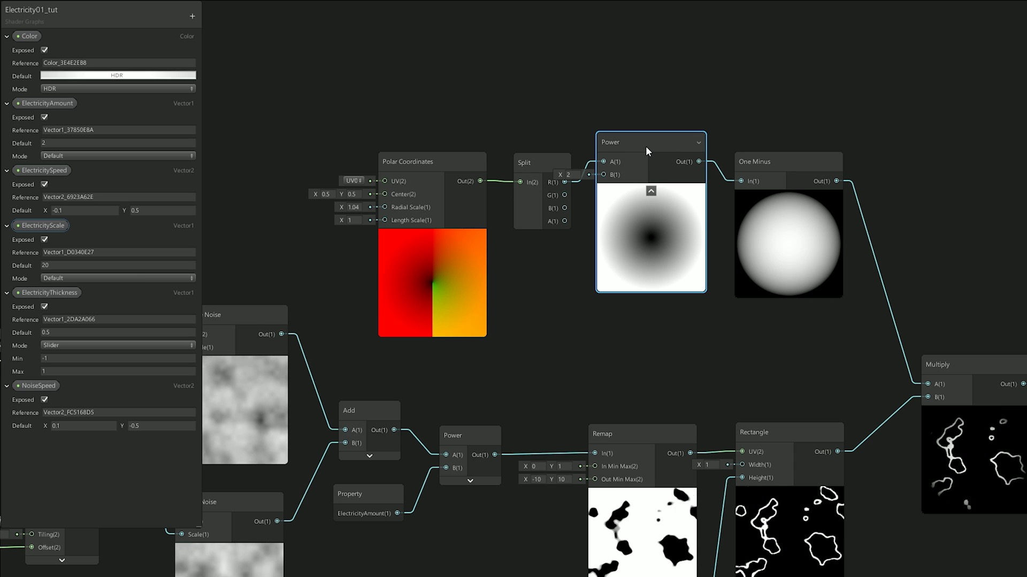
drag(646, 148, 652, 166)
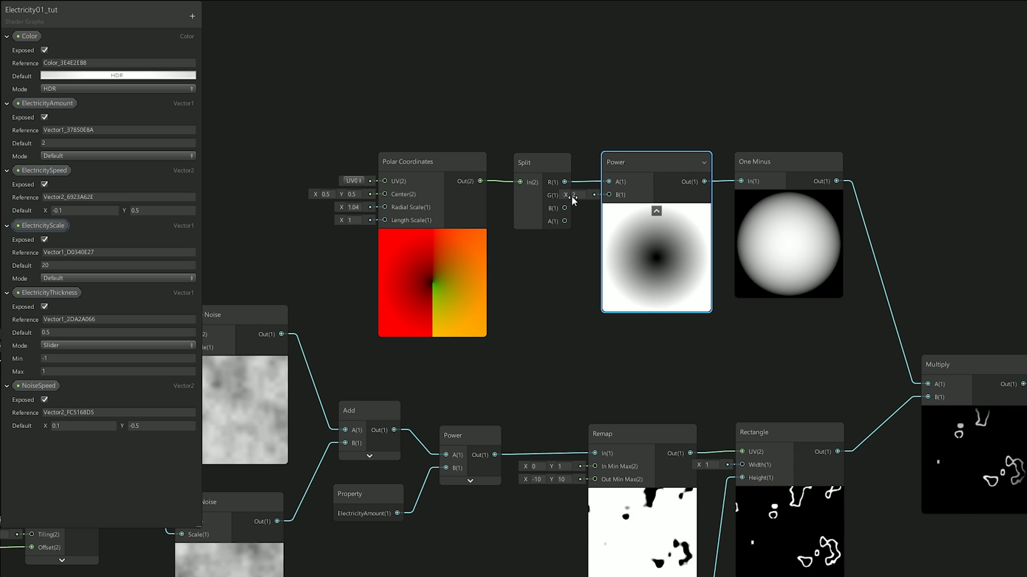
drag(565, 194, 543, 183)
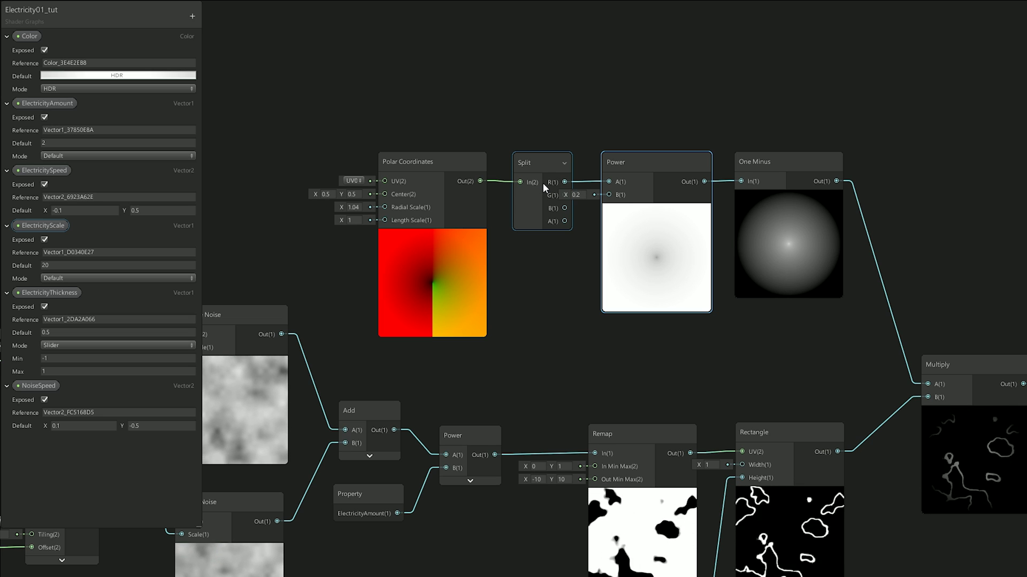
mouse_move(543, 183)
mouse_down()
mouse_move(595, 183)
mouse_move(550, 171)
mouse_up()
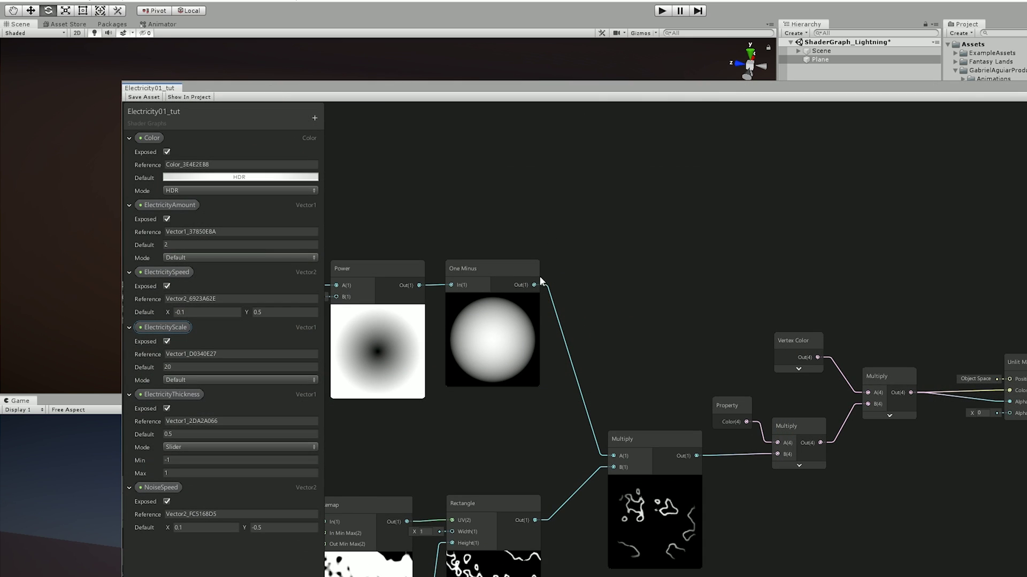
- Insert a Clamp node from 0 to 1 between One Minus and the mask Multiply's A input
drag(535, 285, 600, 254)
text(clamp)
key(Return)
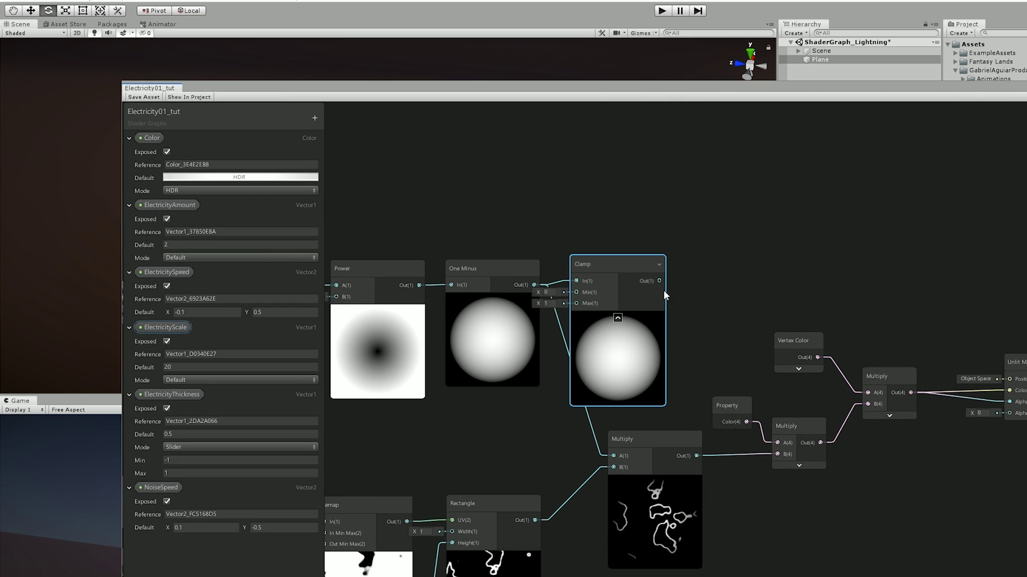
drag(613, 456, 660, 281)
scroll(633, 211, down, 3)
scroll(798, 243, up, 3)
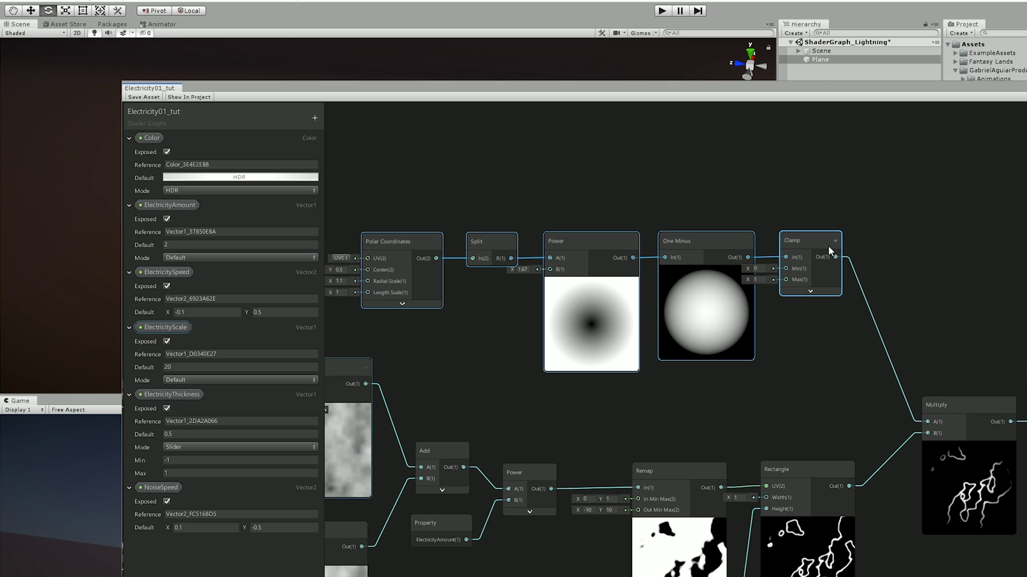
middle_drag(905, 266, 859, 223)
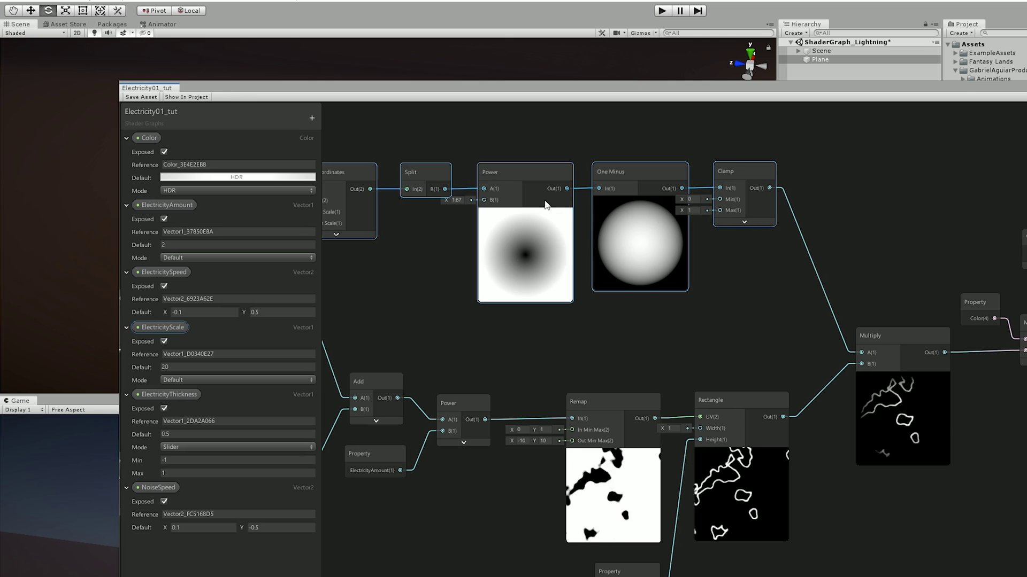
- Move the shader graph window aside and replay the vfx_ElectricHit_v1_yellow effect in the ShaderGraph_Electricity scene
drag(150, 88, 707, 177)
click(617, 188)
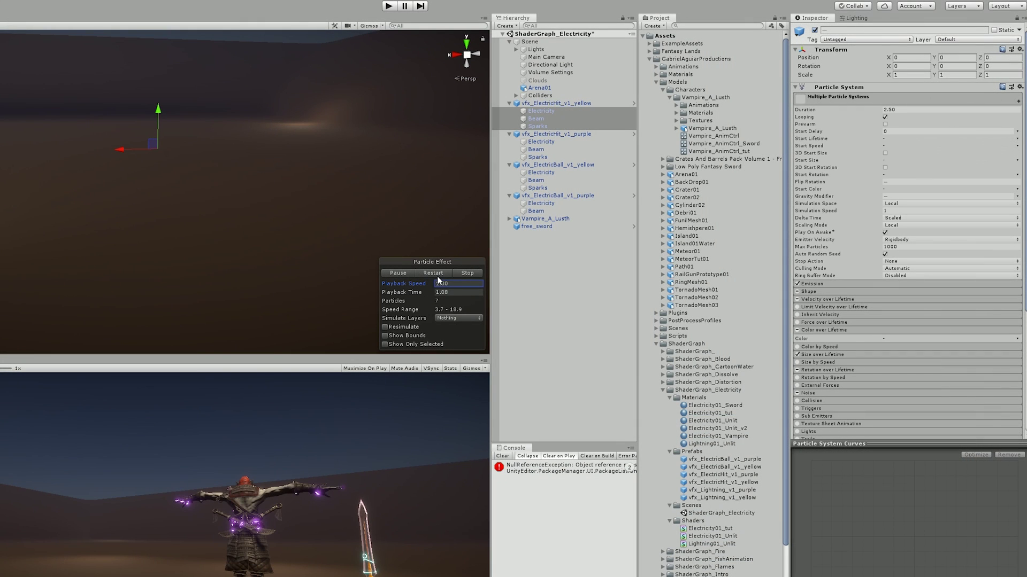
click(433, 273)
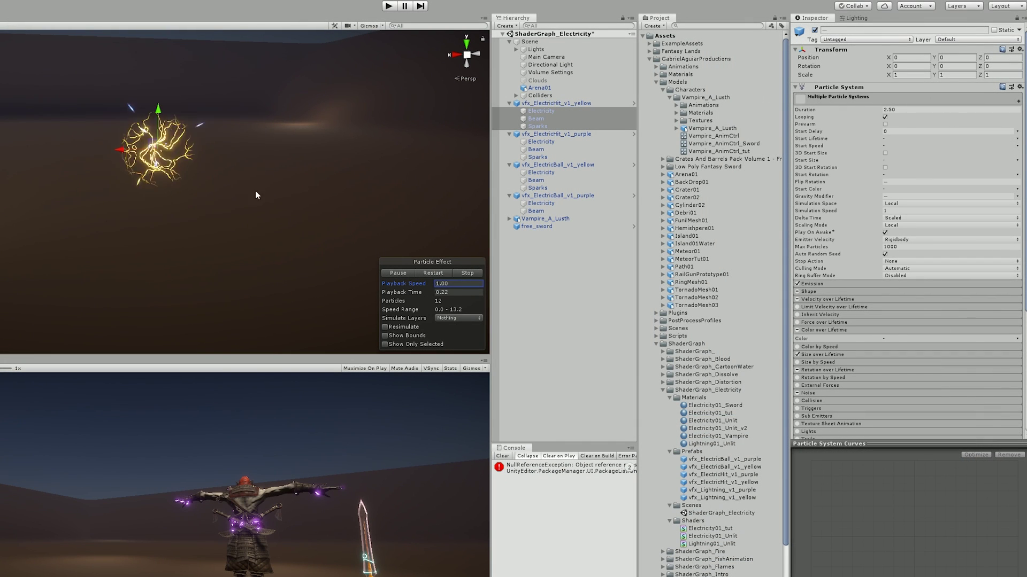
middle_drag(200, 163, 232, 169)
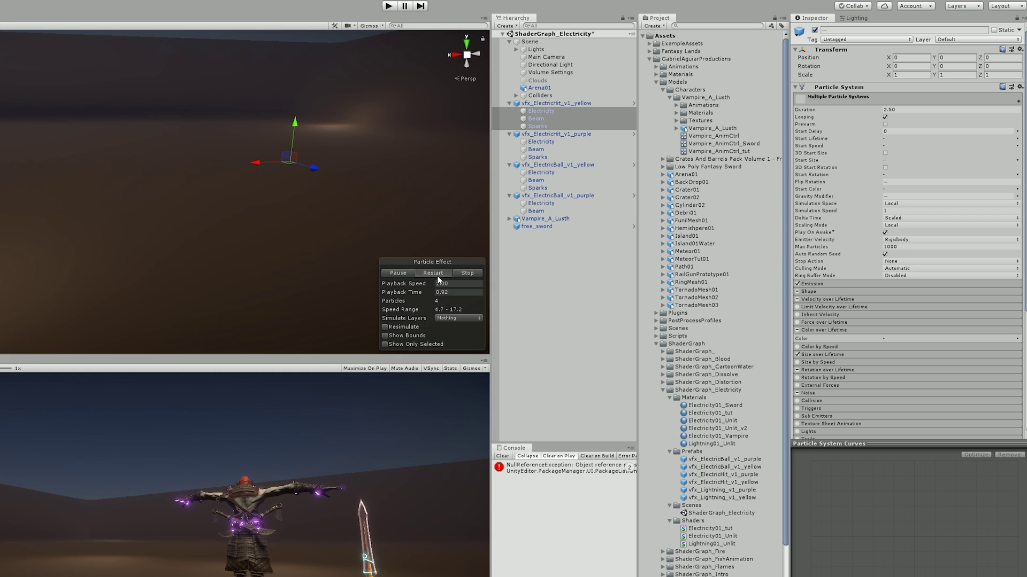
click(467, 275)
- Isolate the Electricity particle system of vfx_ElectricHit_v1_yellow, replay it several times and pause the playback
click(553, 111)
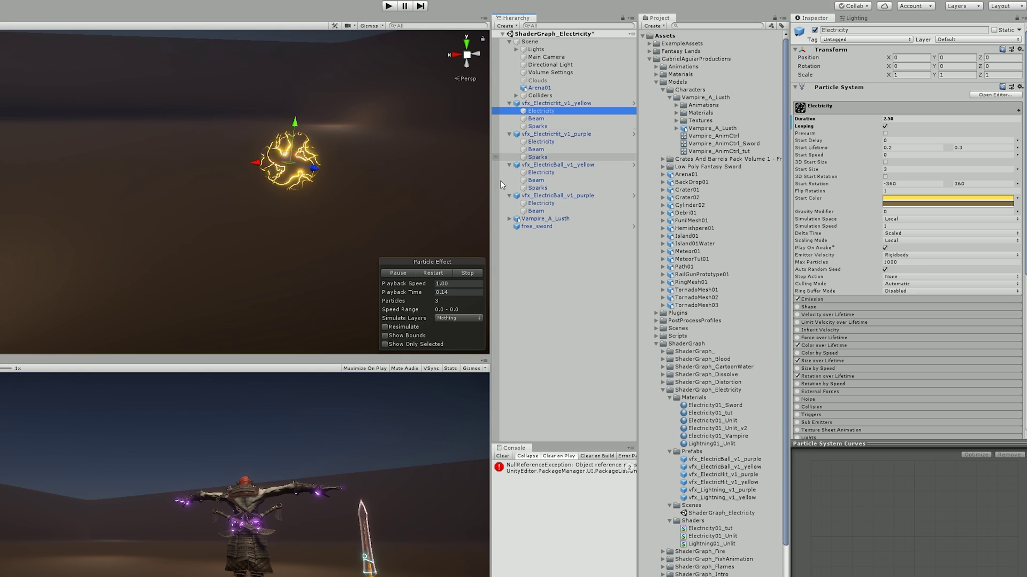
click(434, 271)
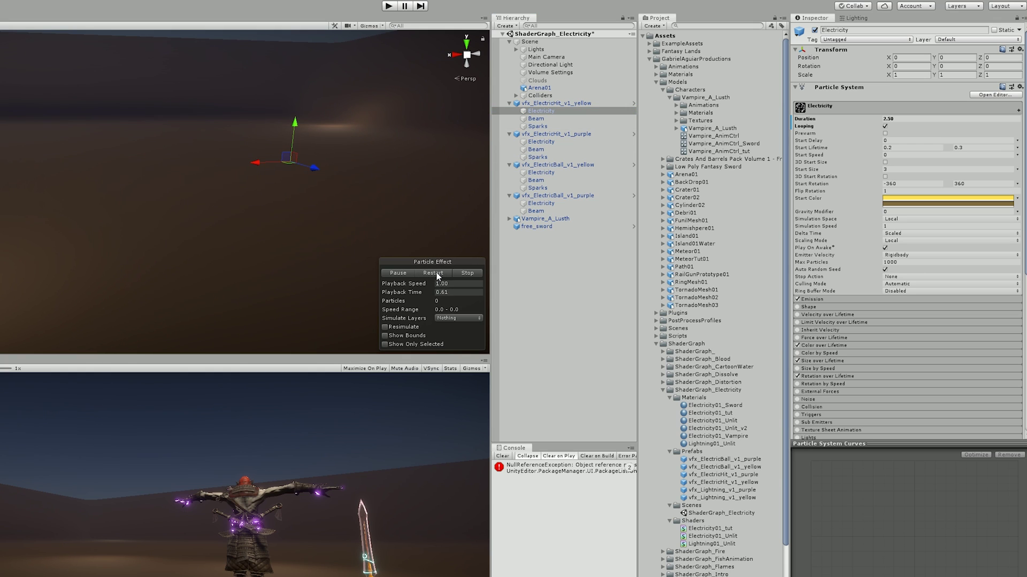
click(436, 274)
click(436, 273)
click(400, 273)
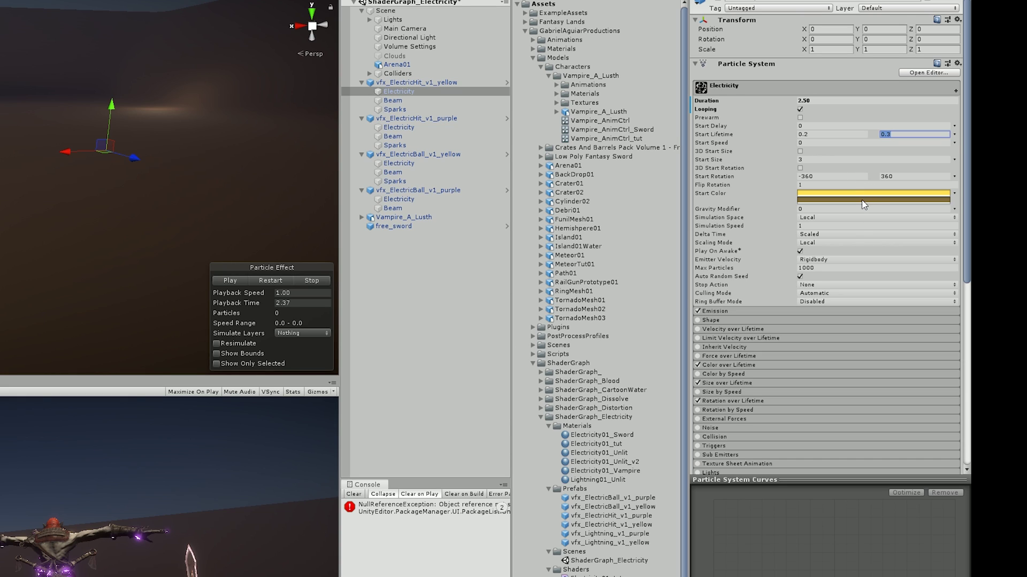
- Examine the Color over Lifetime gradient of the yellow hit's Electricity particles
scroll(752, 316, down, 3)
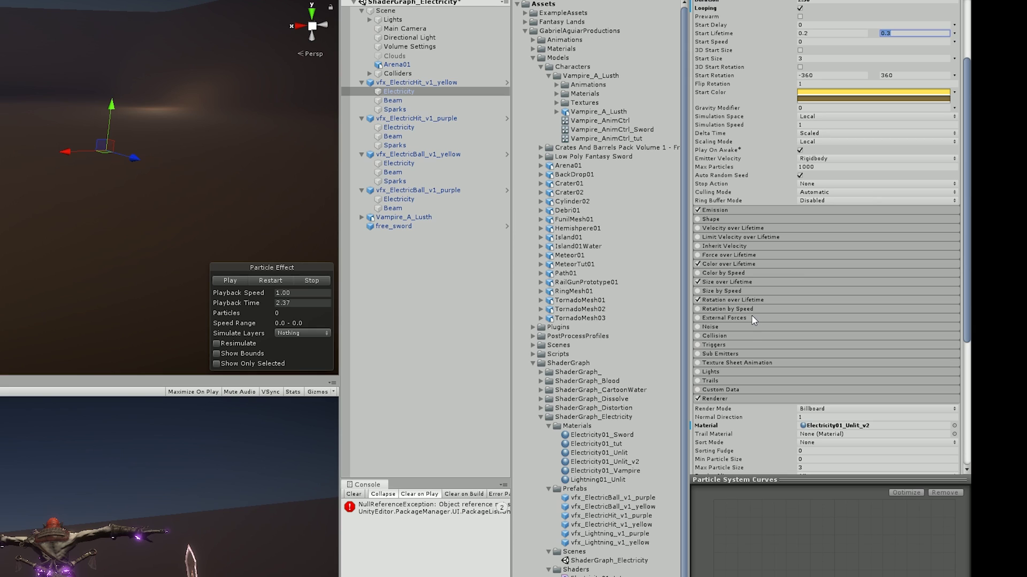
click(738, 264)
click(853, 279)
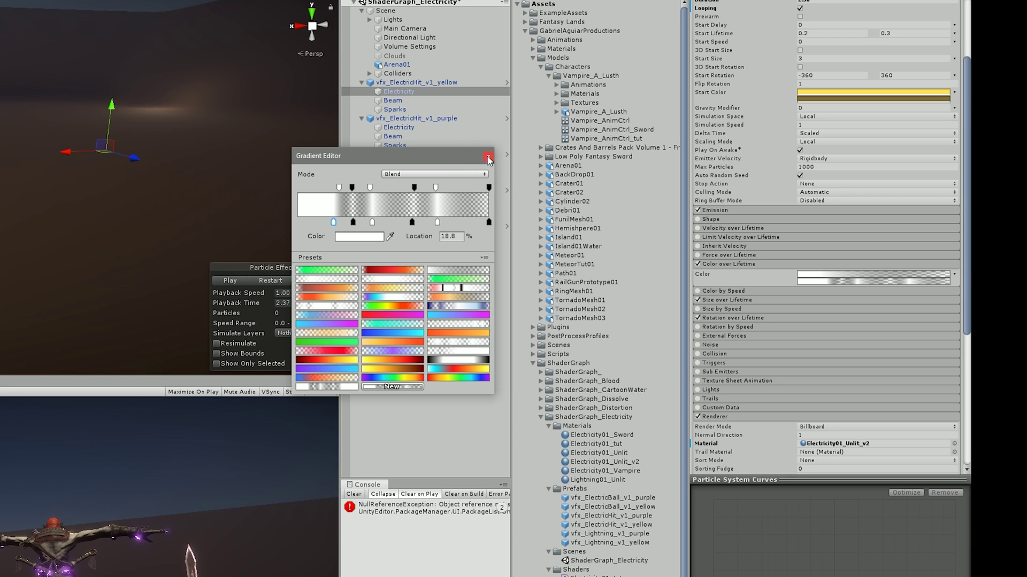
click(488, 157)
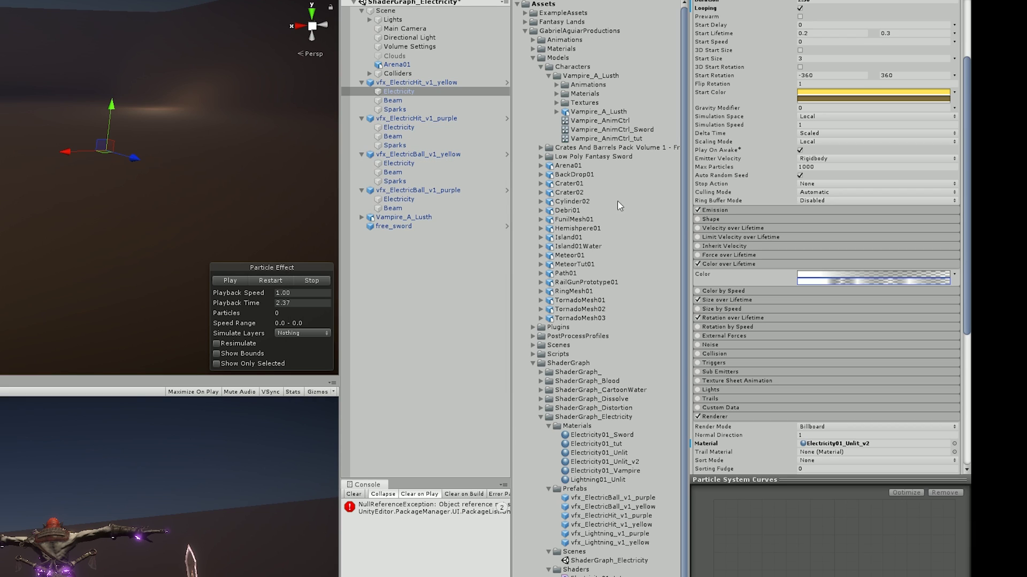
- Examine the Size over Lifetime curve and the Rotation over Lifetime angular velocity of the Electricity particles
click(748, 301)
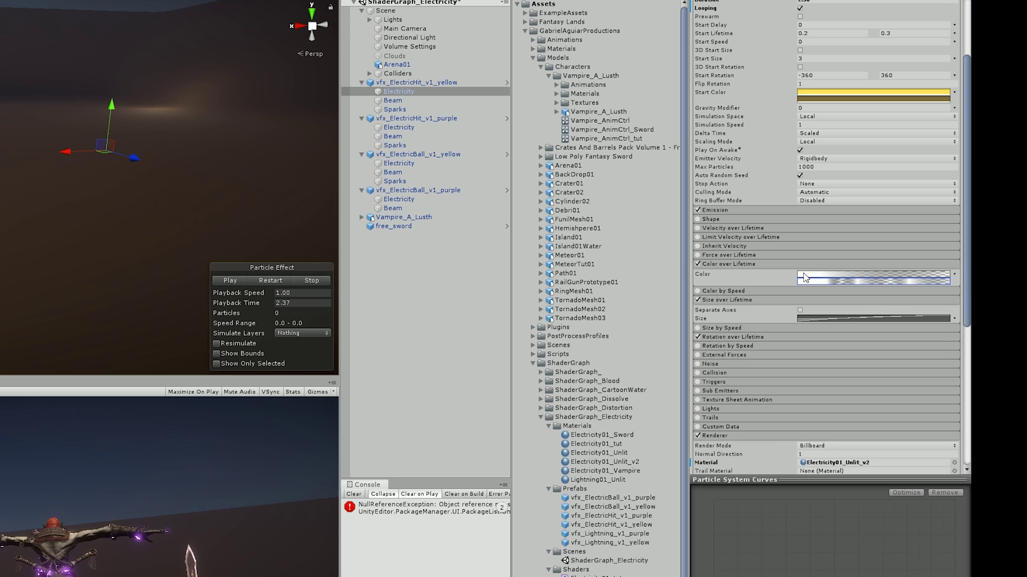
click(828, 318)
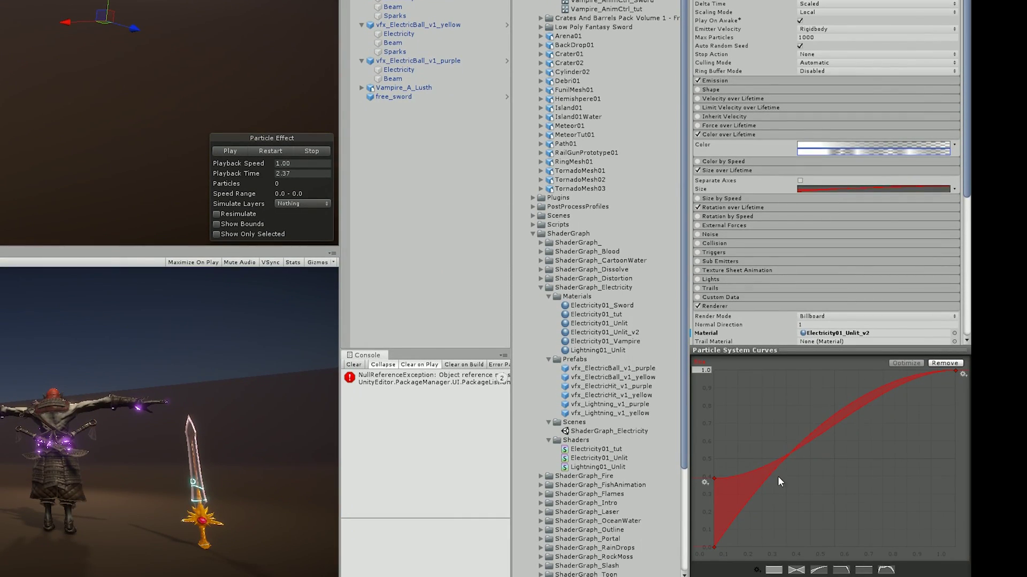
click(728, 172)
click(730, 189)
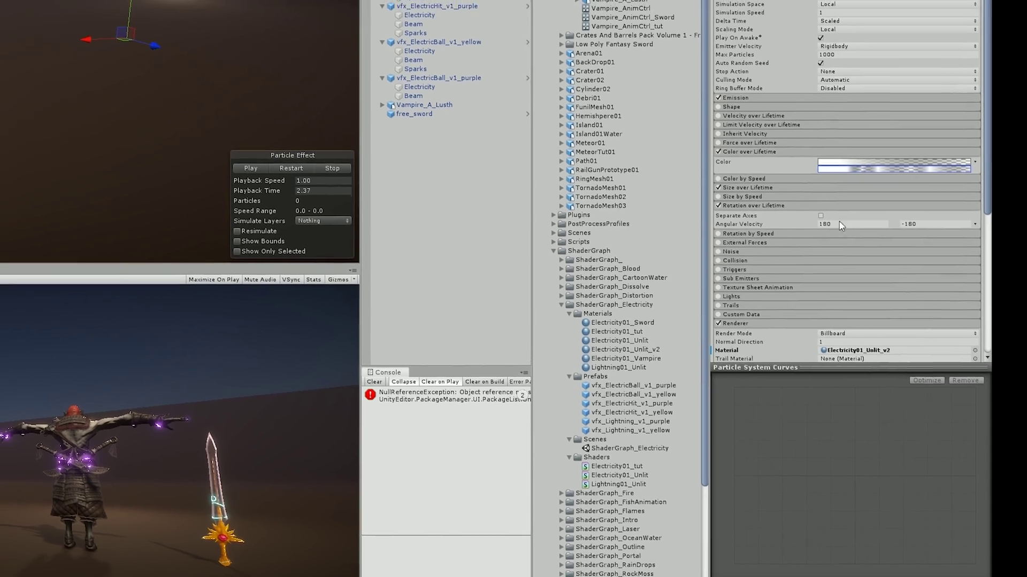
click(730, 189)
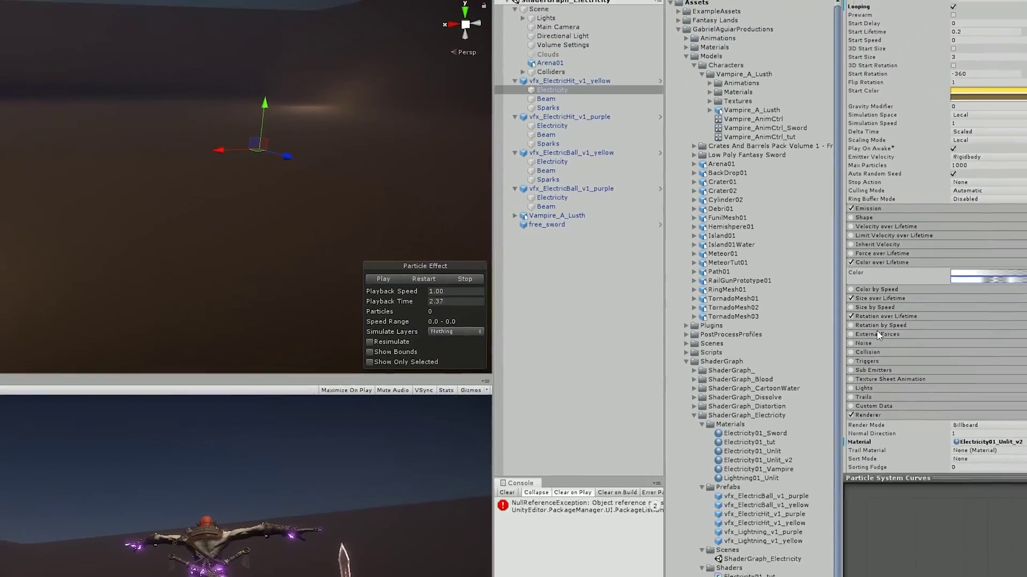
- Replay the Electricity particles, replay the Beam of vfx_ElectricHit_v1_yellow on its own and review the Beam's settings
click(415, 280)
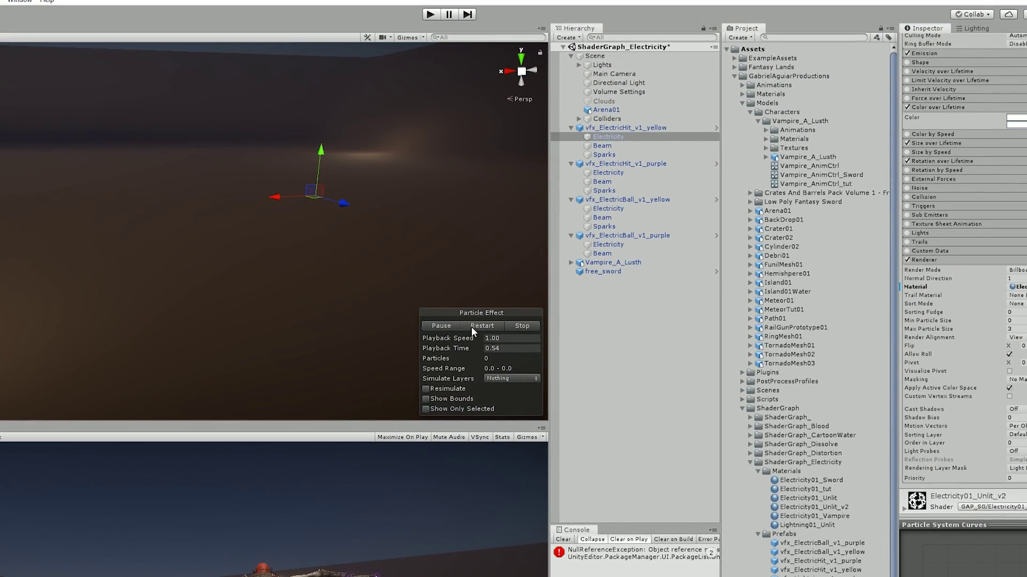
click(602, 146)
click(483, 327)
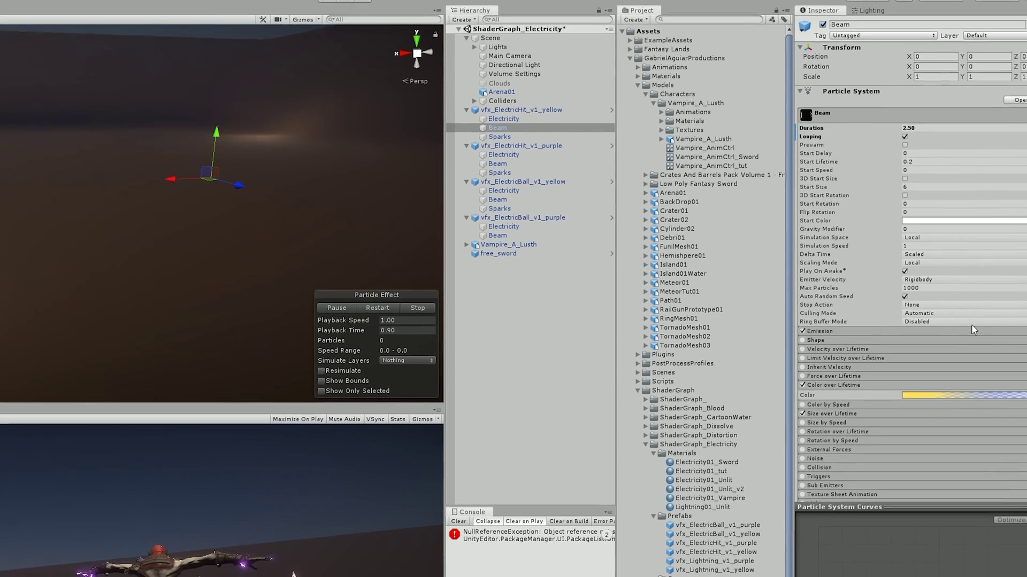
scroll(887, 306, up, 3)
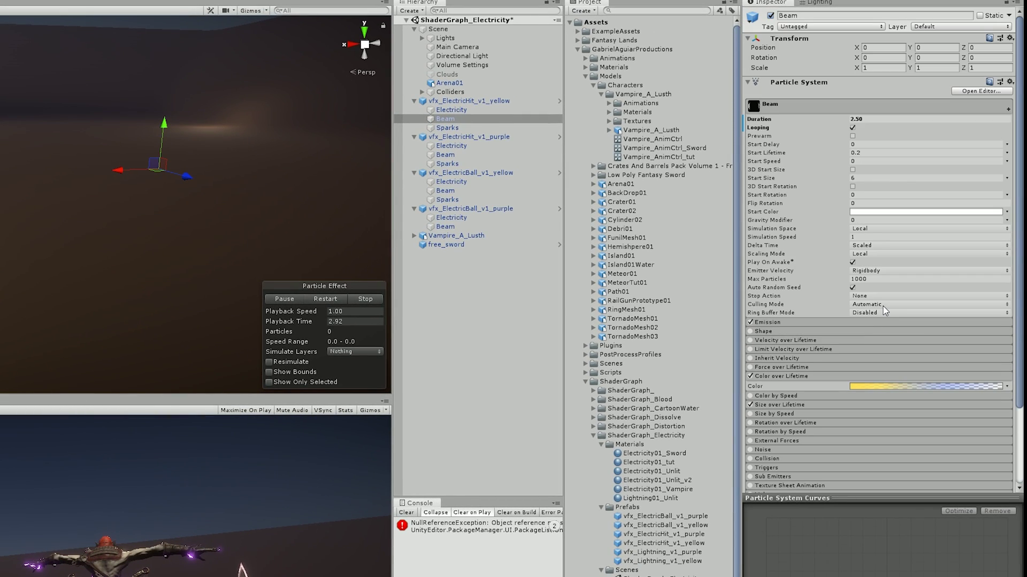
- Replay the Sparks of vfx_ElectricHit_v1_yellow on their own and review their lifetime, speed and size settings
click(447, 128)
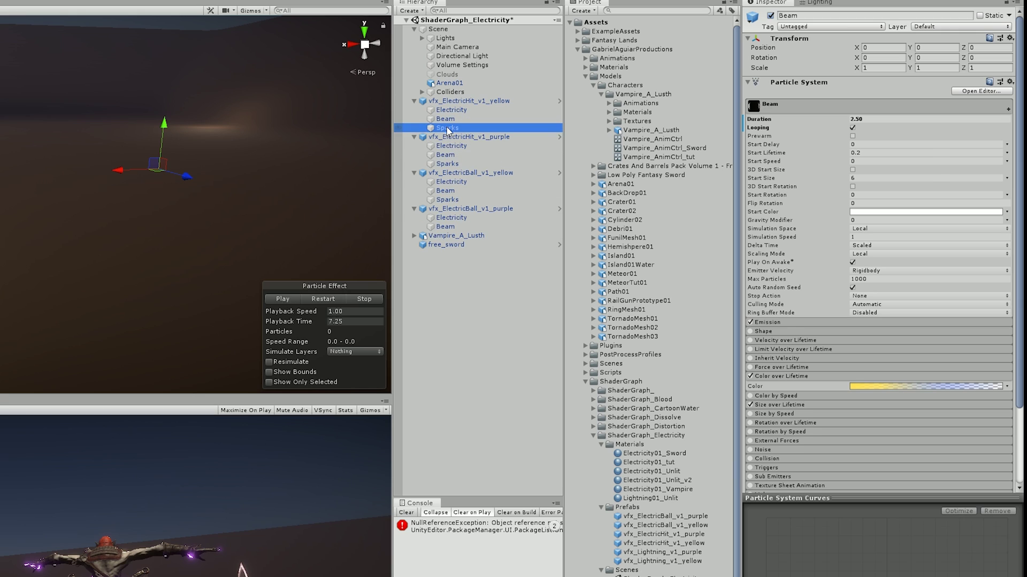
click(321, 299)
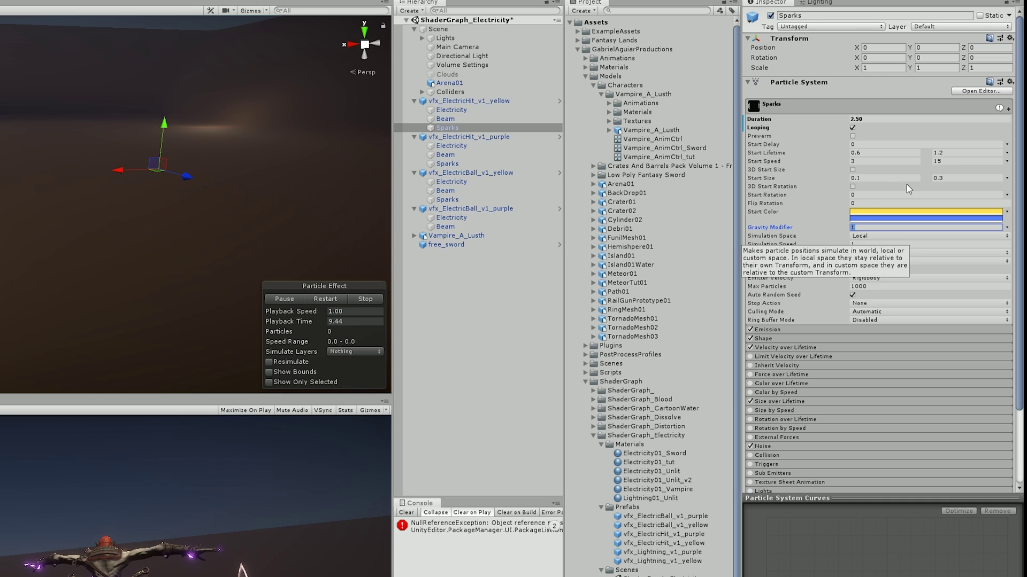
click(944, 161)
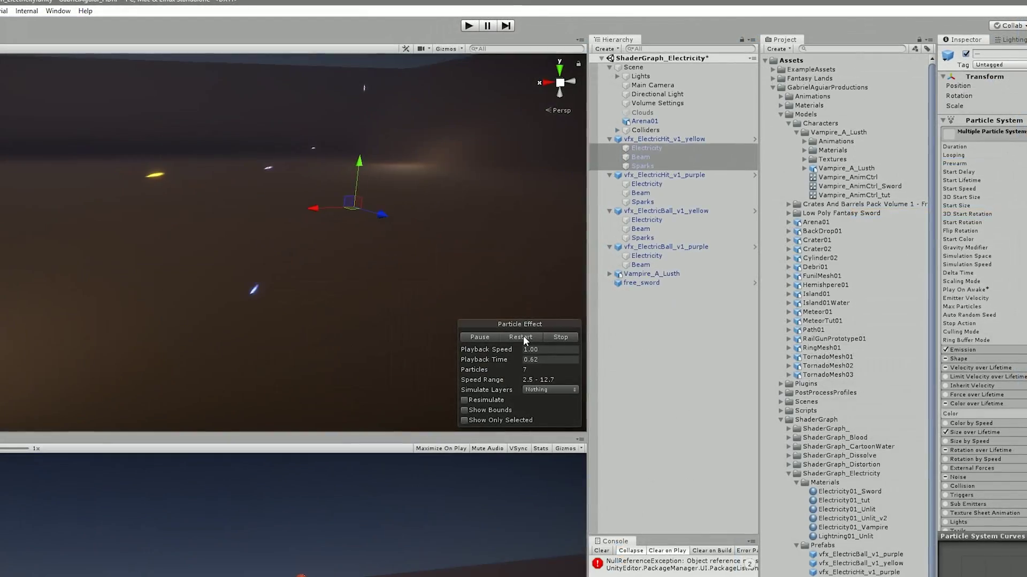
- Replay the complete vfx_ElectricHit_v1_yellow effect and the complete vfx_ElectricHit_v1_purple effect in the scene
click(327, 298)
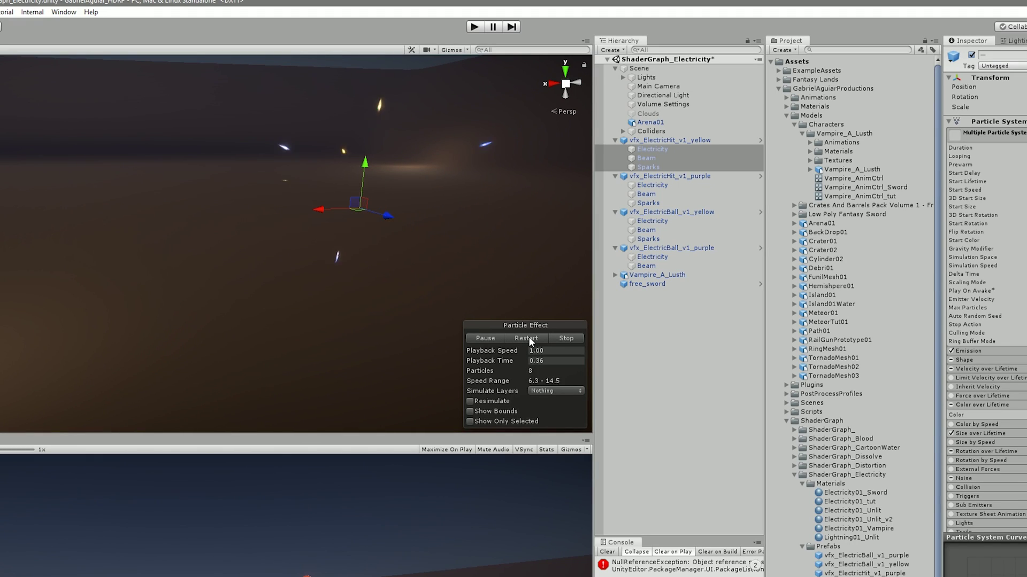
click(528, 337)
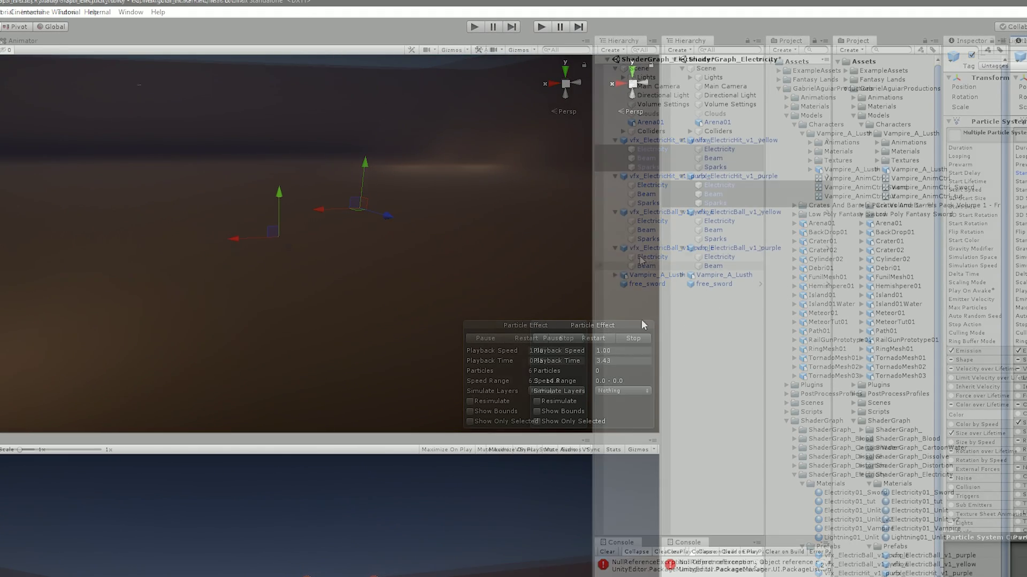
click(599, 339)
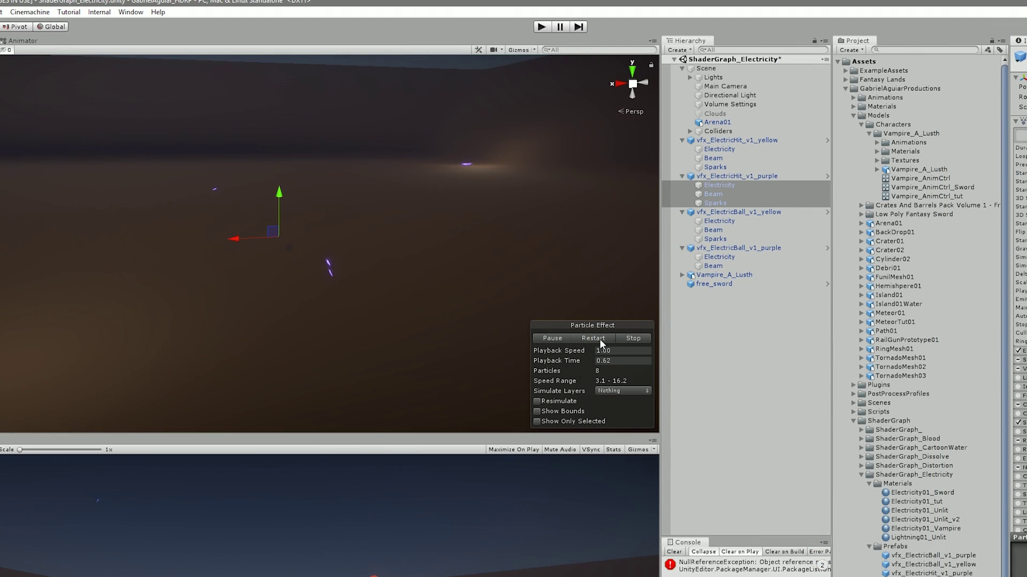
click(598, 339)
click(598, 339)
click(598, 339)
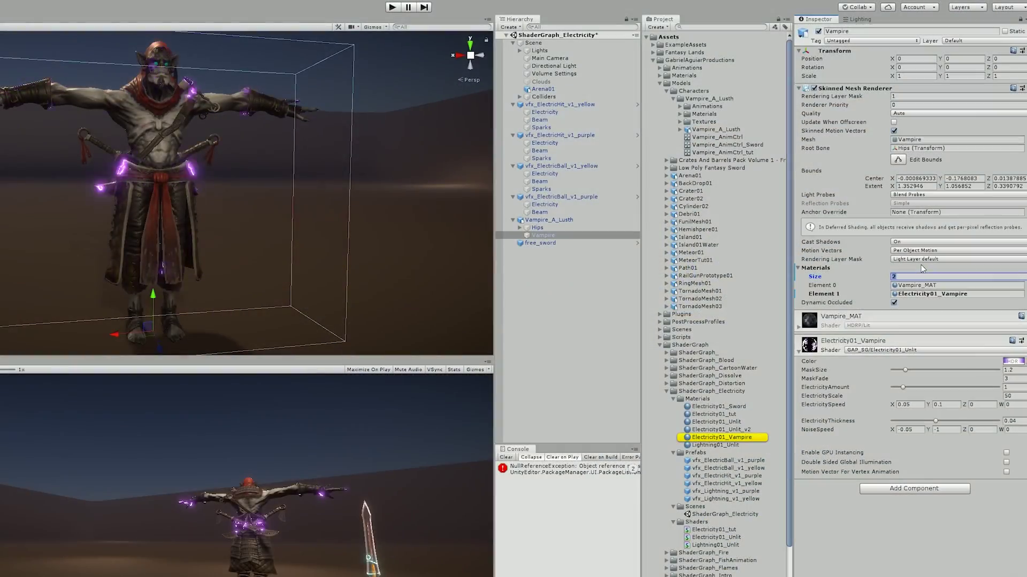
- Try reducing the Vampire mesh's material list to size 1 and undo that change
key(Return)
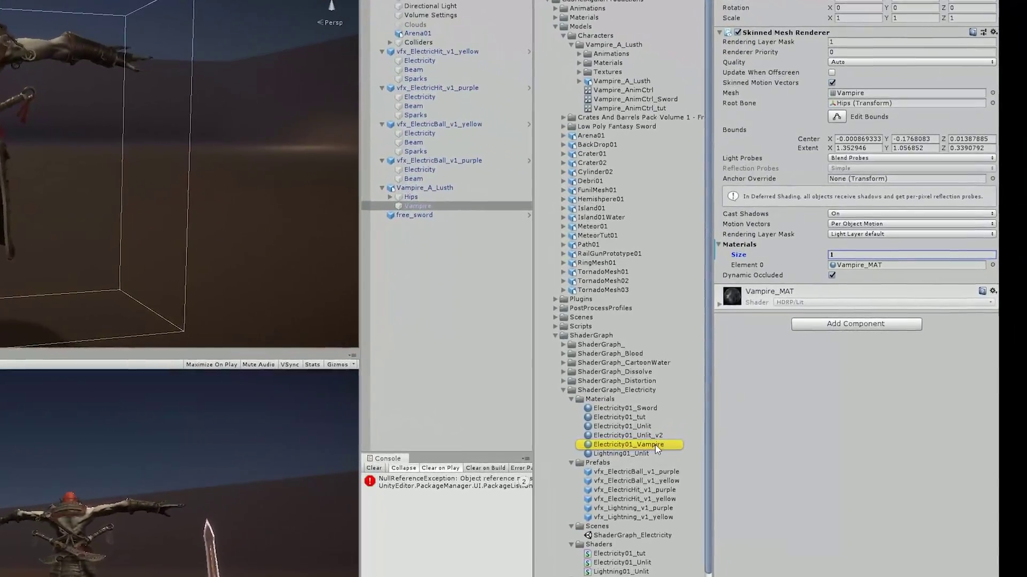
click(759, 245)
key(ctrl+z)
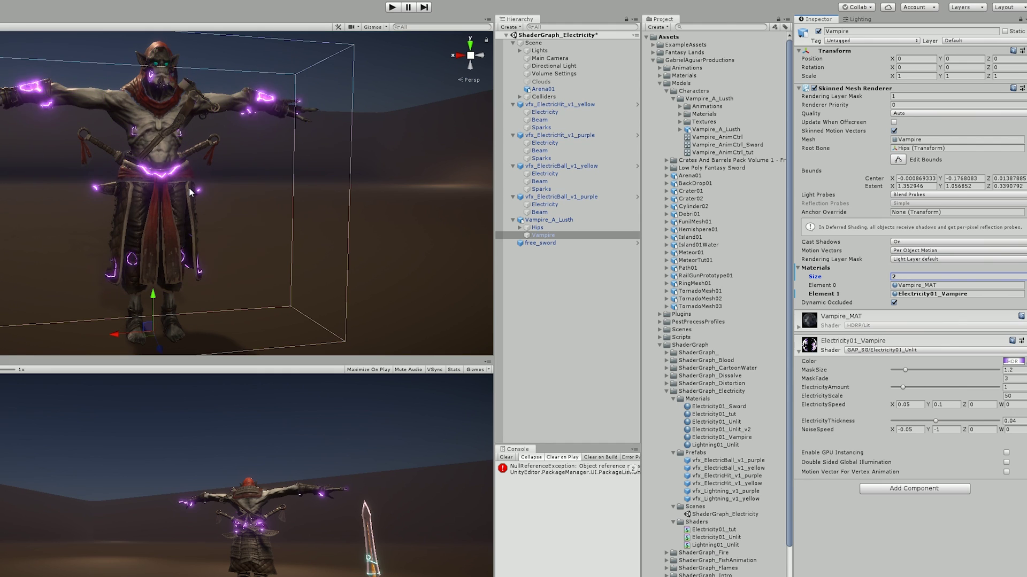
- Try a different HDR Color on the Electricity01_Vampire material
click(1013, 361)
drag(623, 367, 531, 374)
click(855, 380)
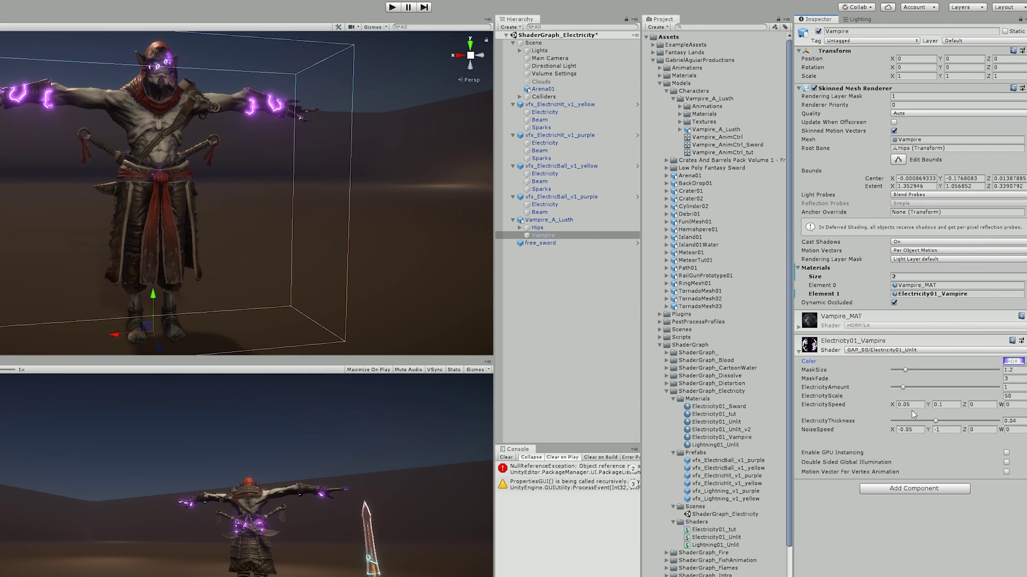
- Raise ElectricityThickness on the Electricity01_Vampire material, trying about 2.79, and adjust its ElectricityAmount
drag(935, 422, 992, 418)
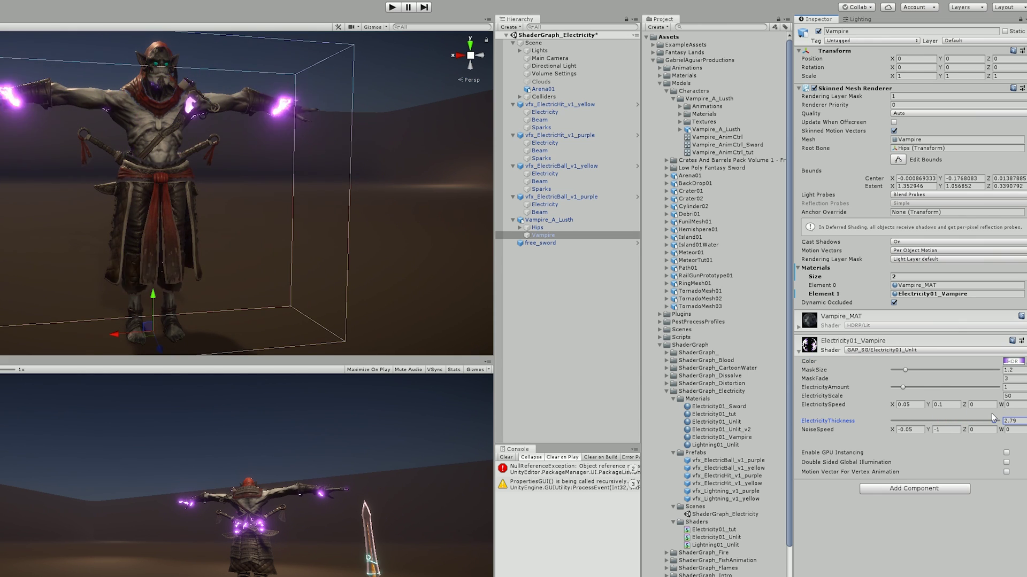
mouse_move(904, 388)
mouse_down()
mouse_move(895, 389)
mouse_move(906, 396)
mouse_up()
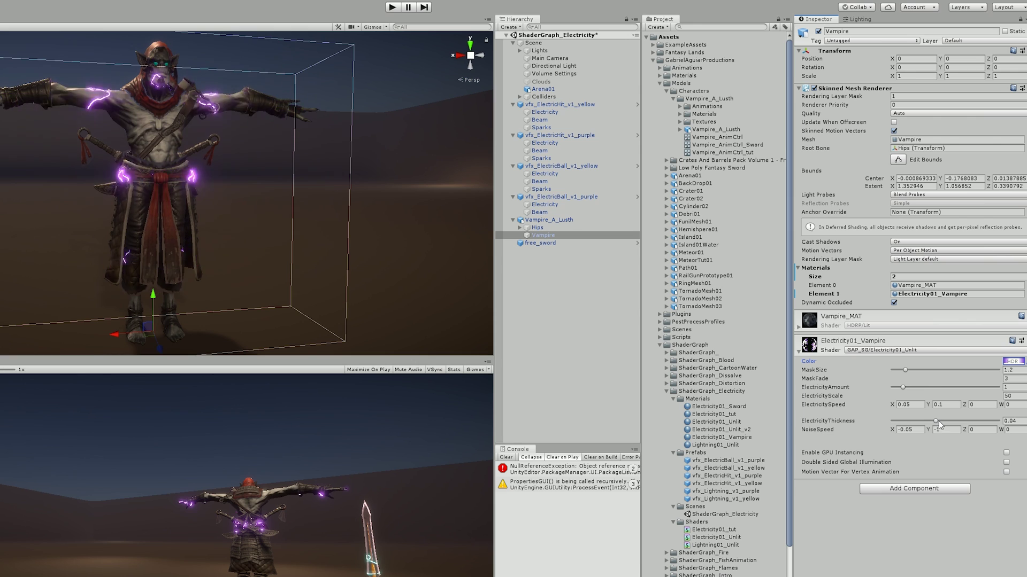
drag(941, 423, 992, 415)
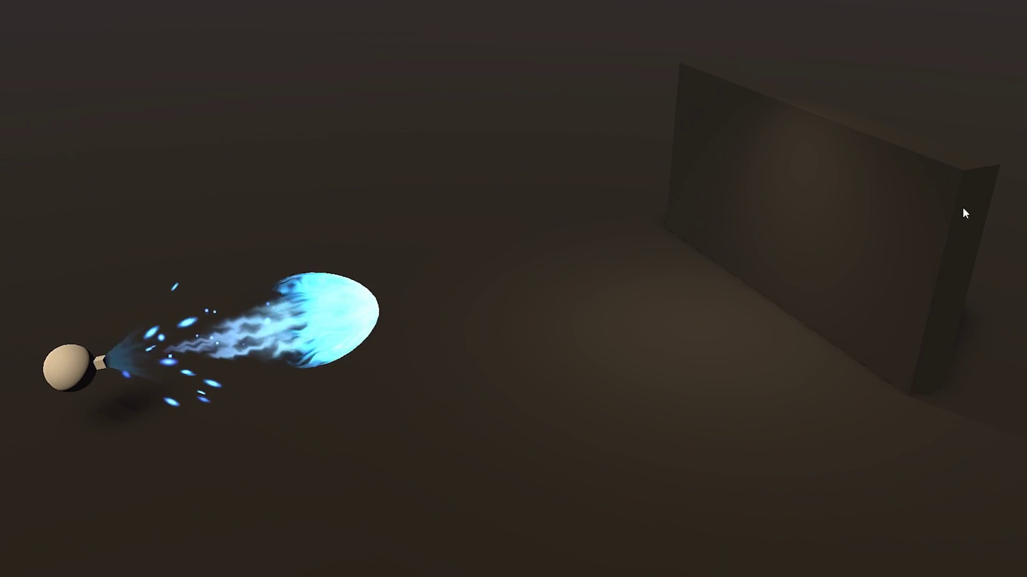
click(885, 198)
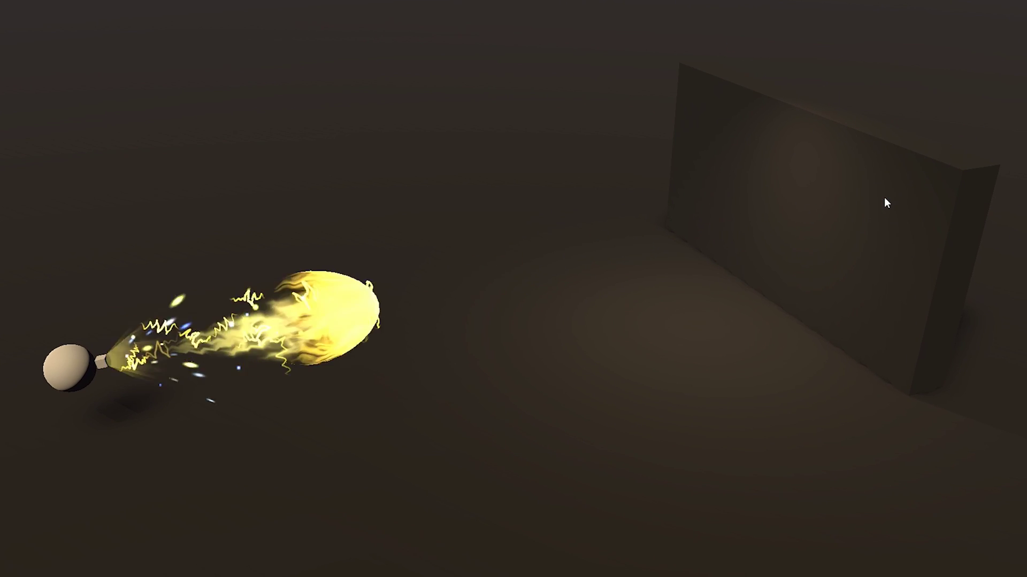
click(884, 198)
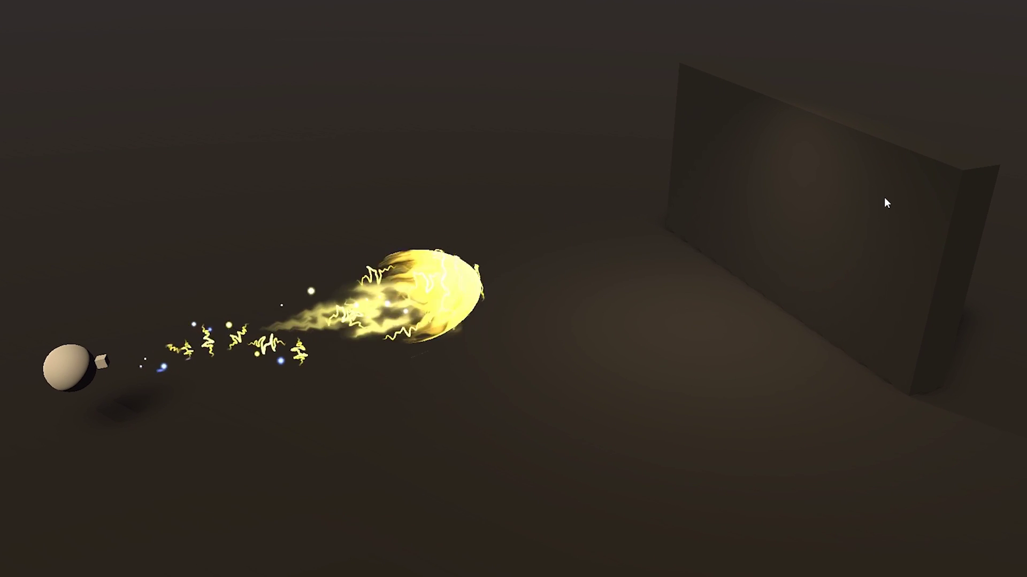